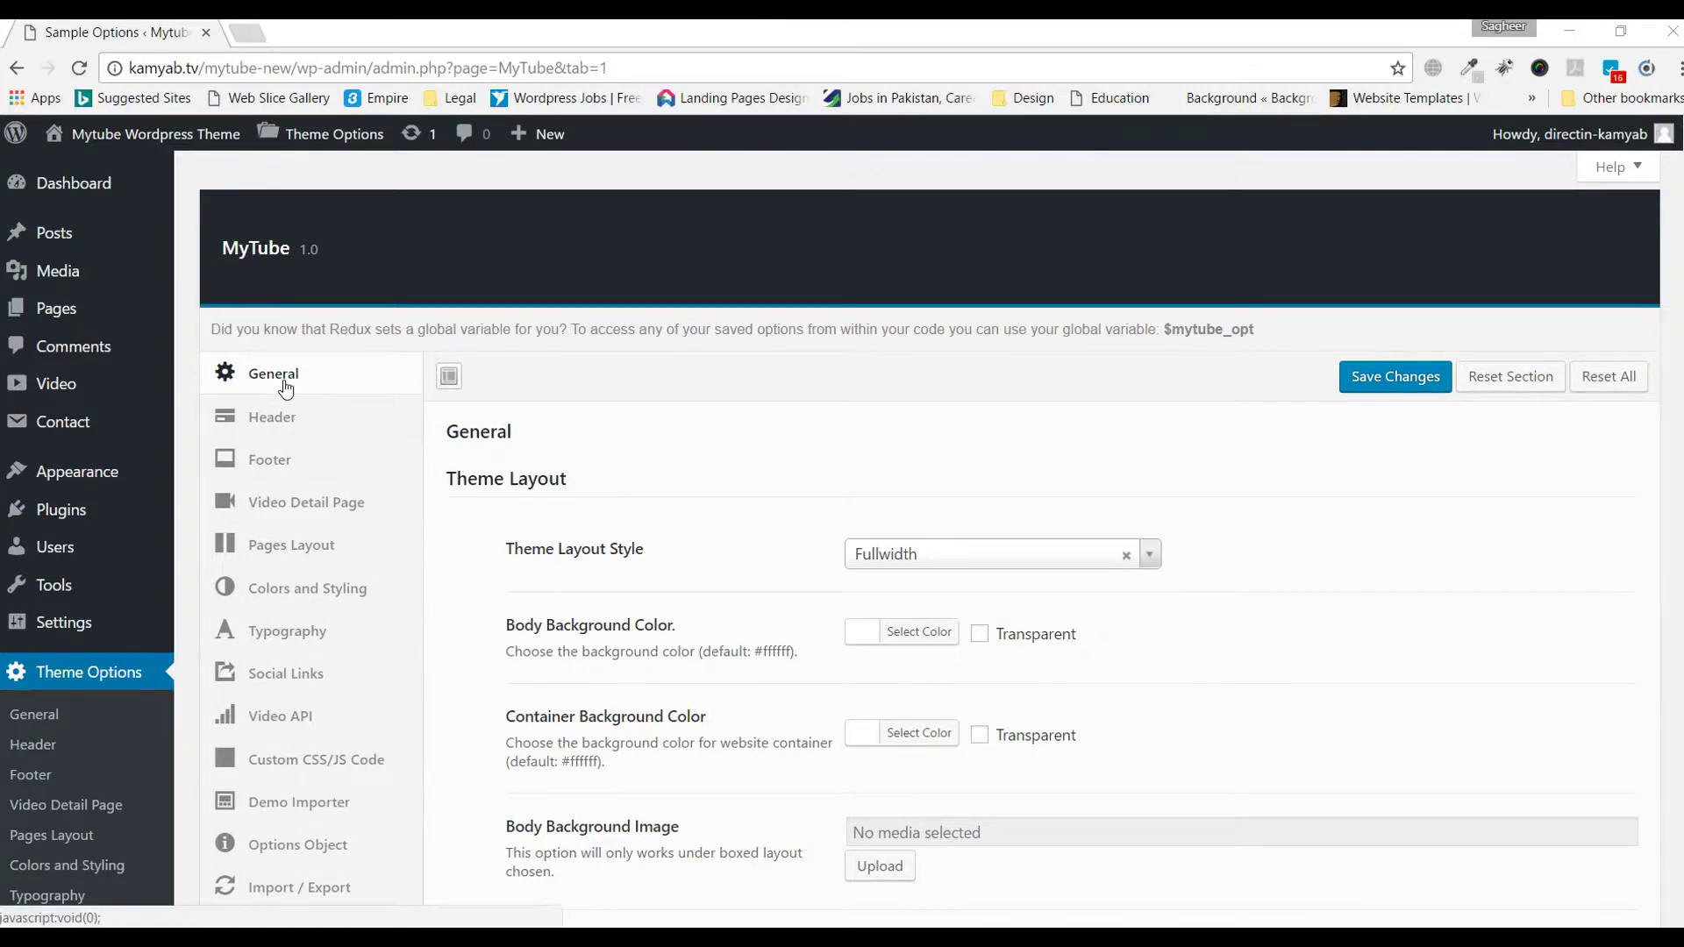
Step: Review the General theme options, including the available Theme Layout Style choices, background, Profile Page and Site Search settings
scroll(707, 361, "down", 1)
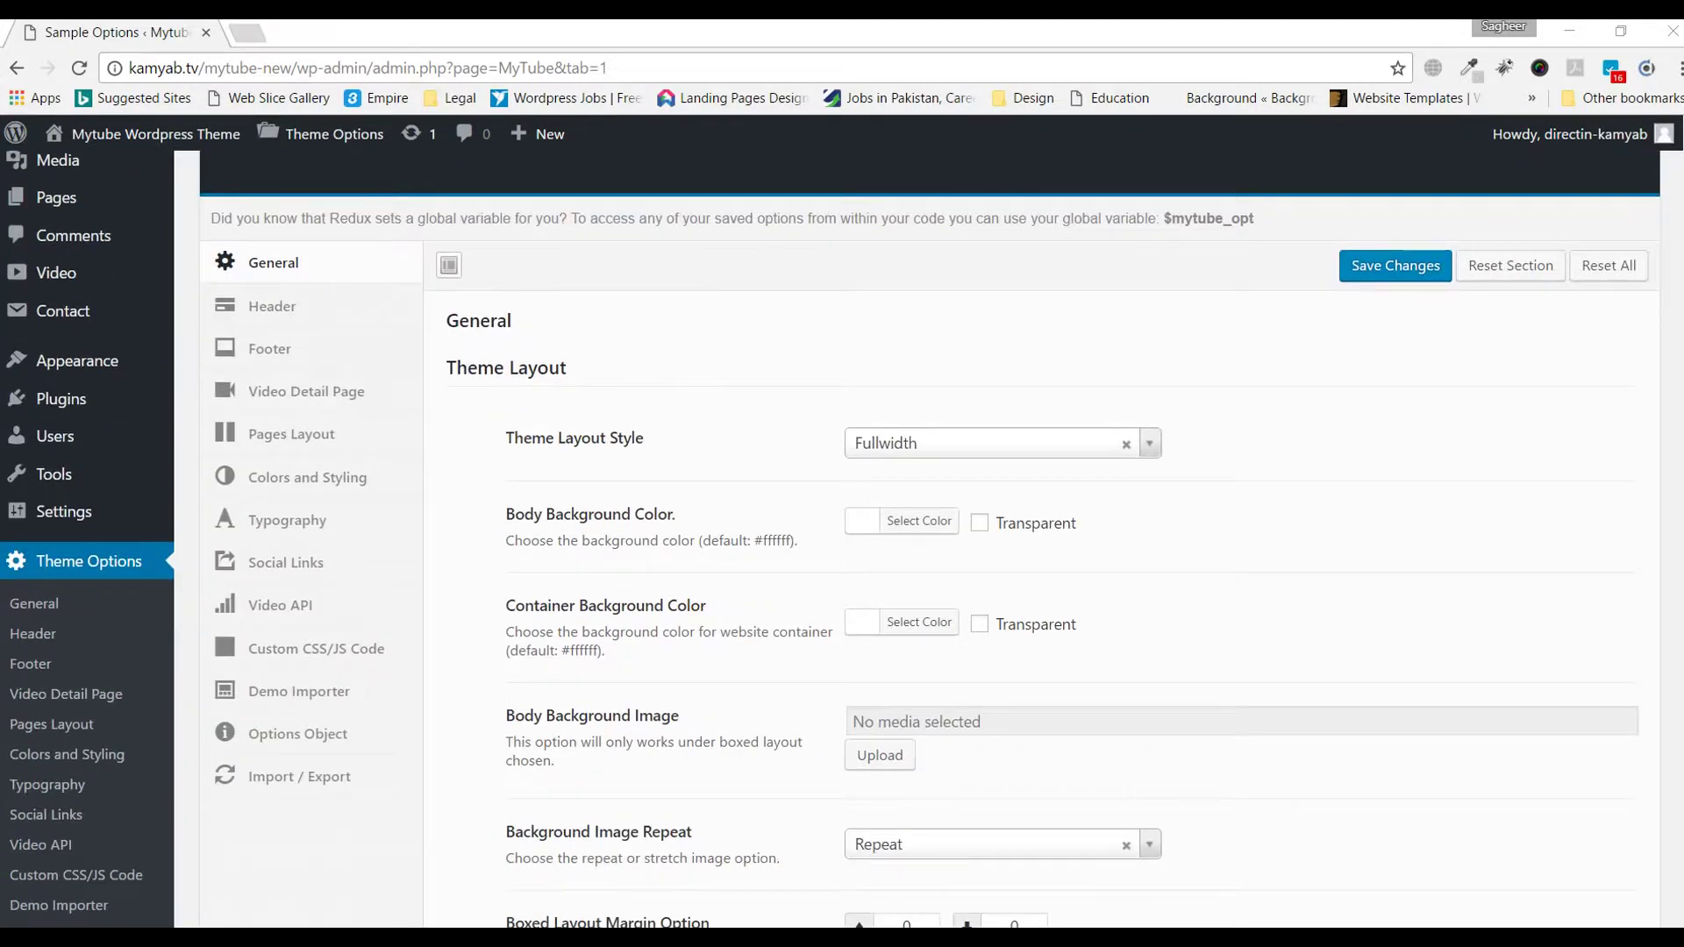
scroll(548, 416, "down", 1)
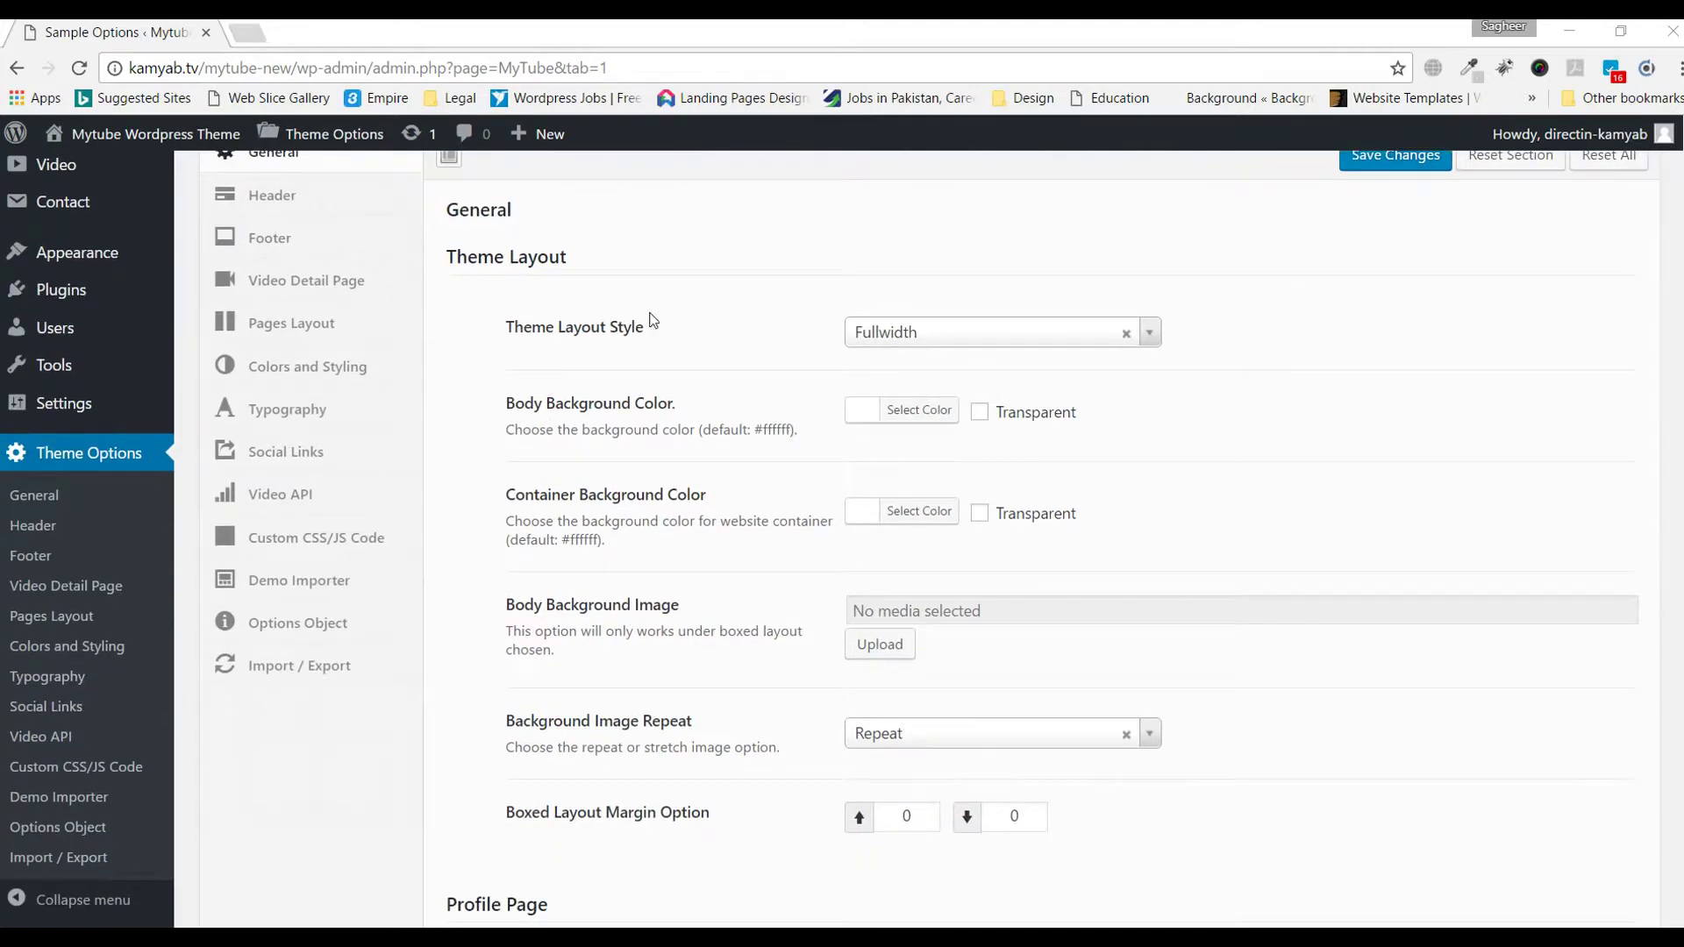
left_click(967, 351)
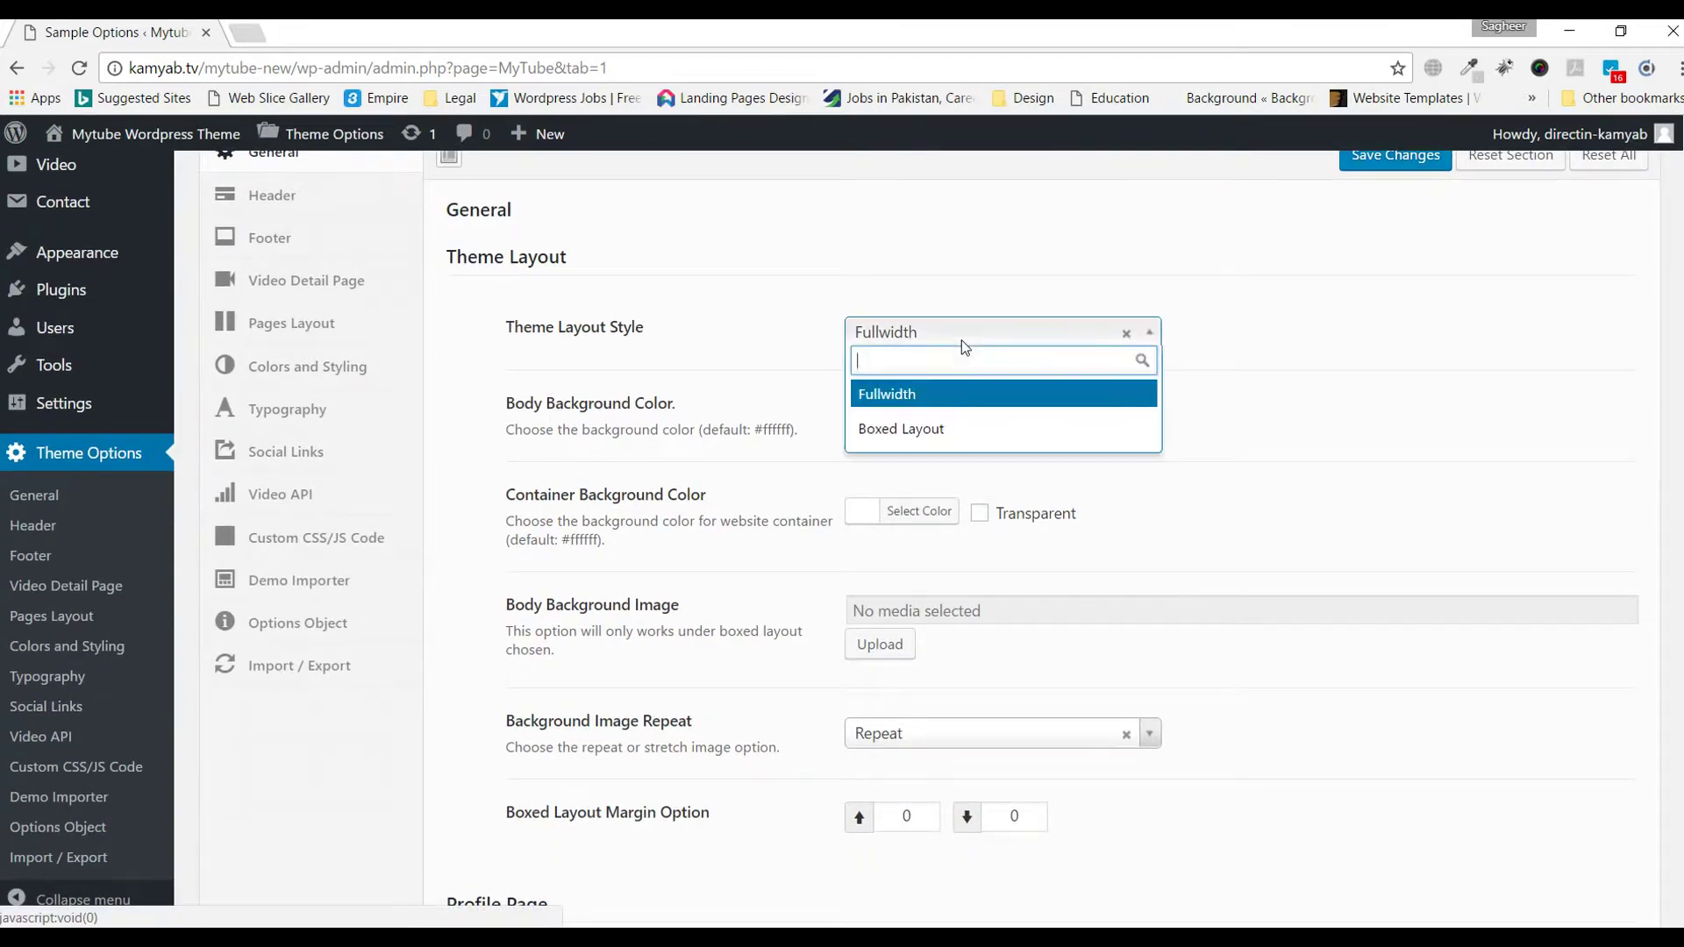
left_click(646, 421)
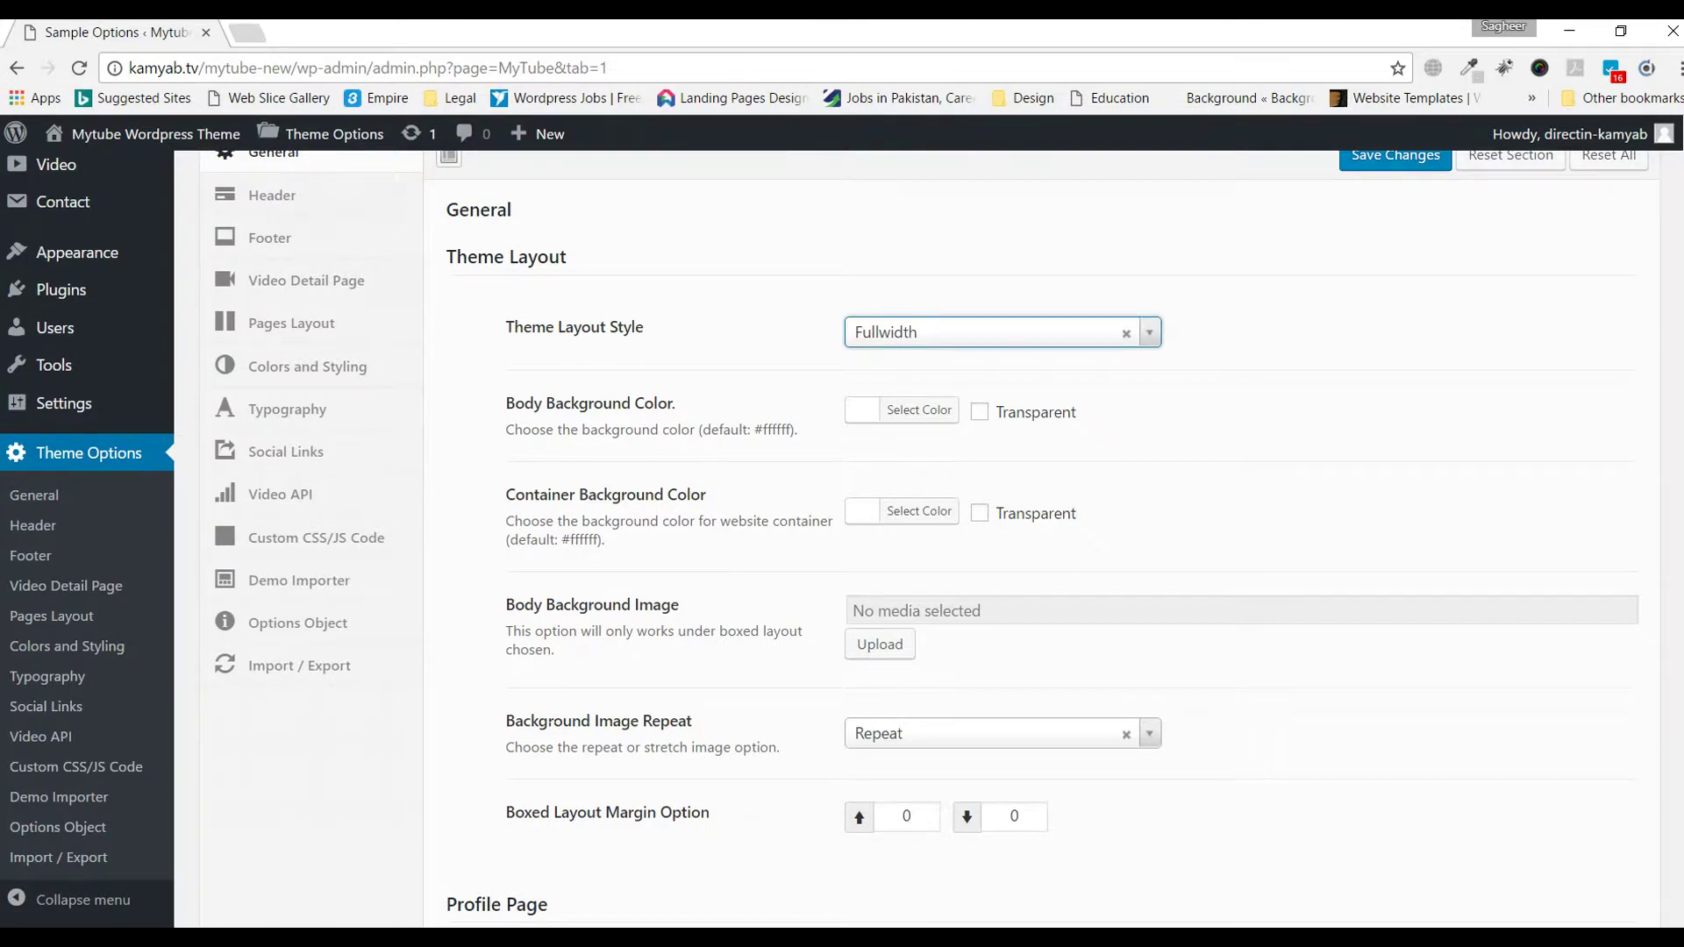
scroll(745, 730, "down", 4)
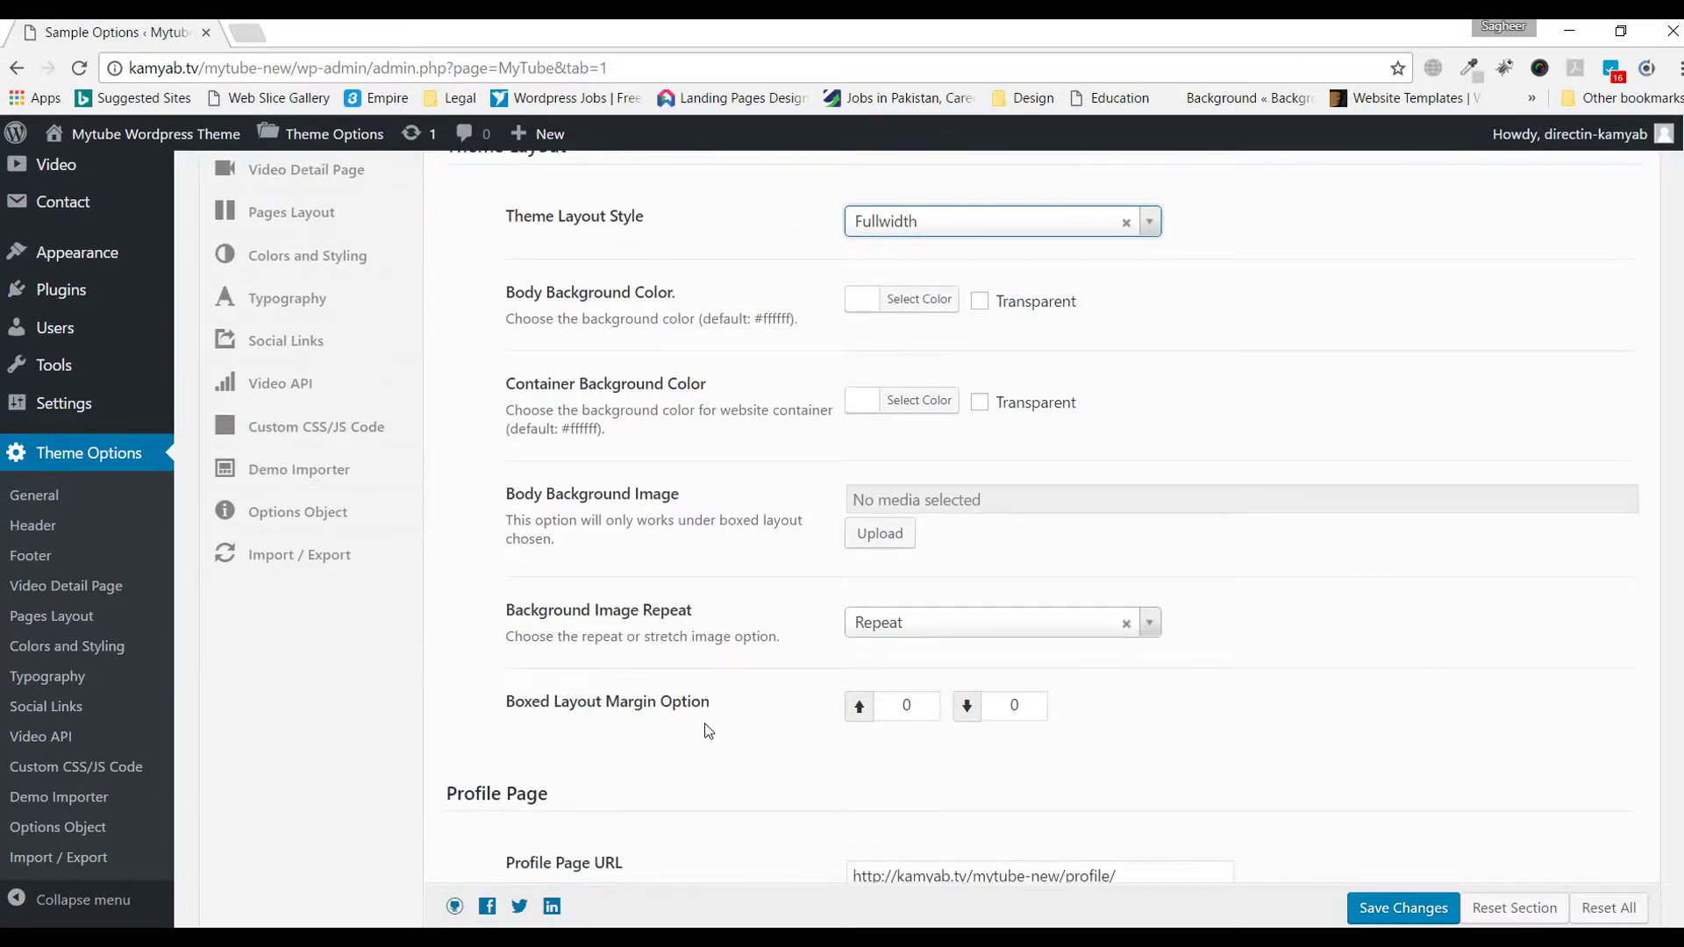
scroll(686, 715, "down", 3)
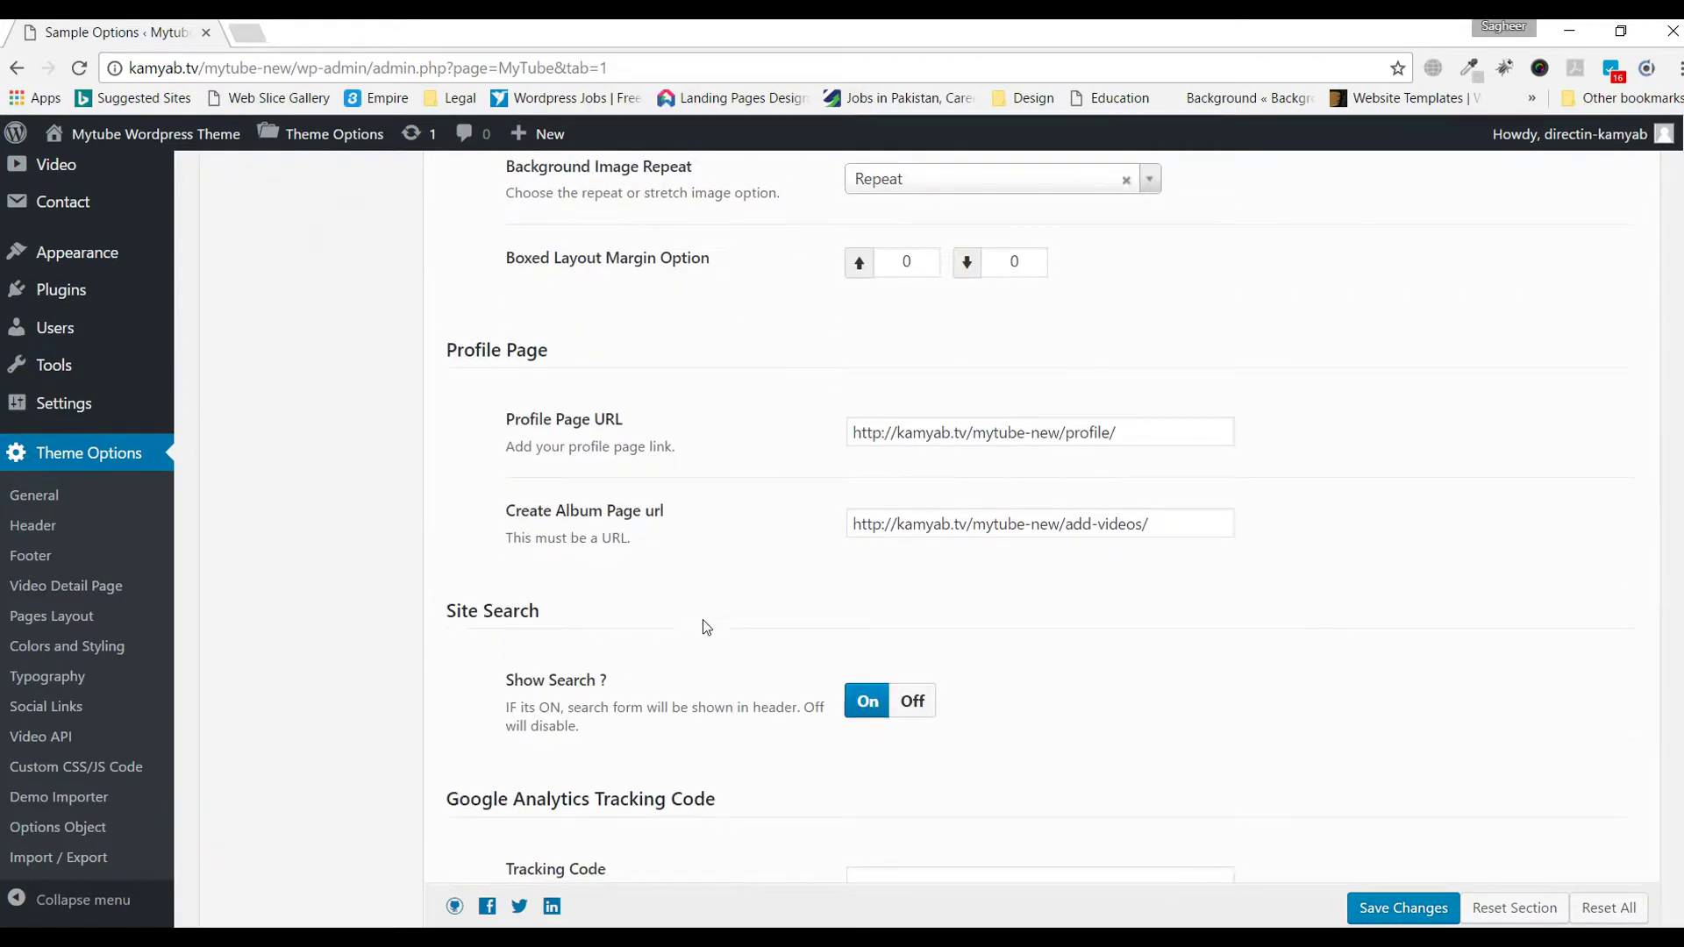
scroll(703, 625, "down", 3)
Step: Open the Header theme options and review the top bar, social, fixed menu, logo and favicon settings
scroll(682, 633, "up", 10)
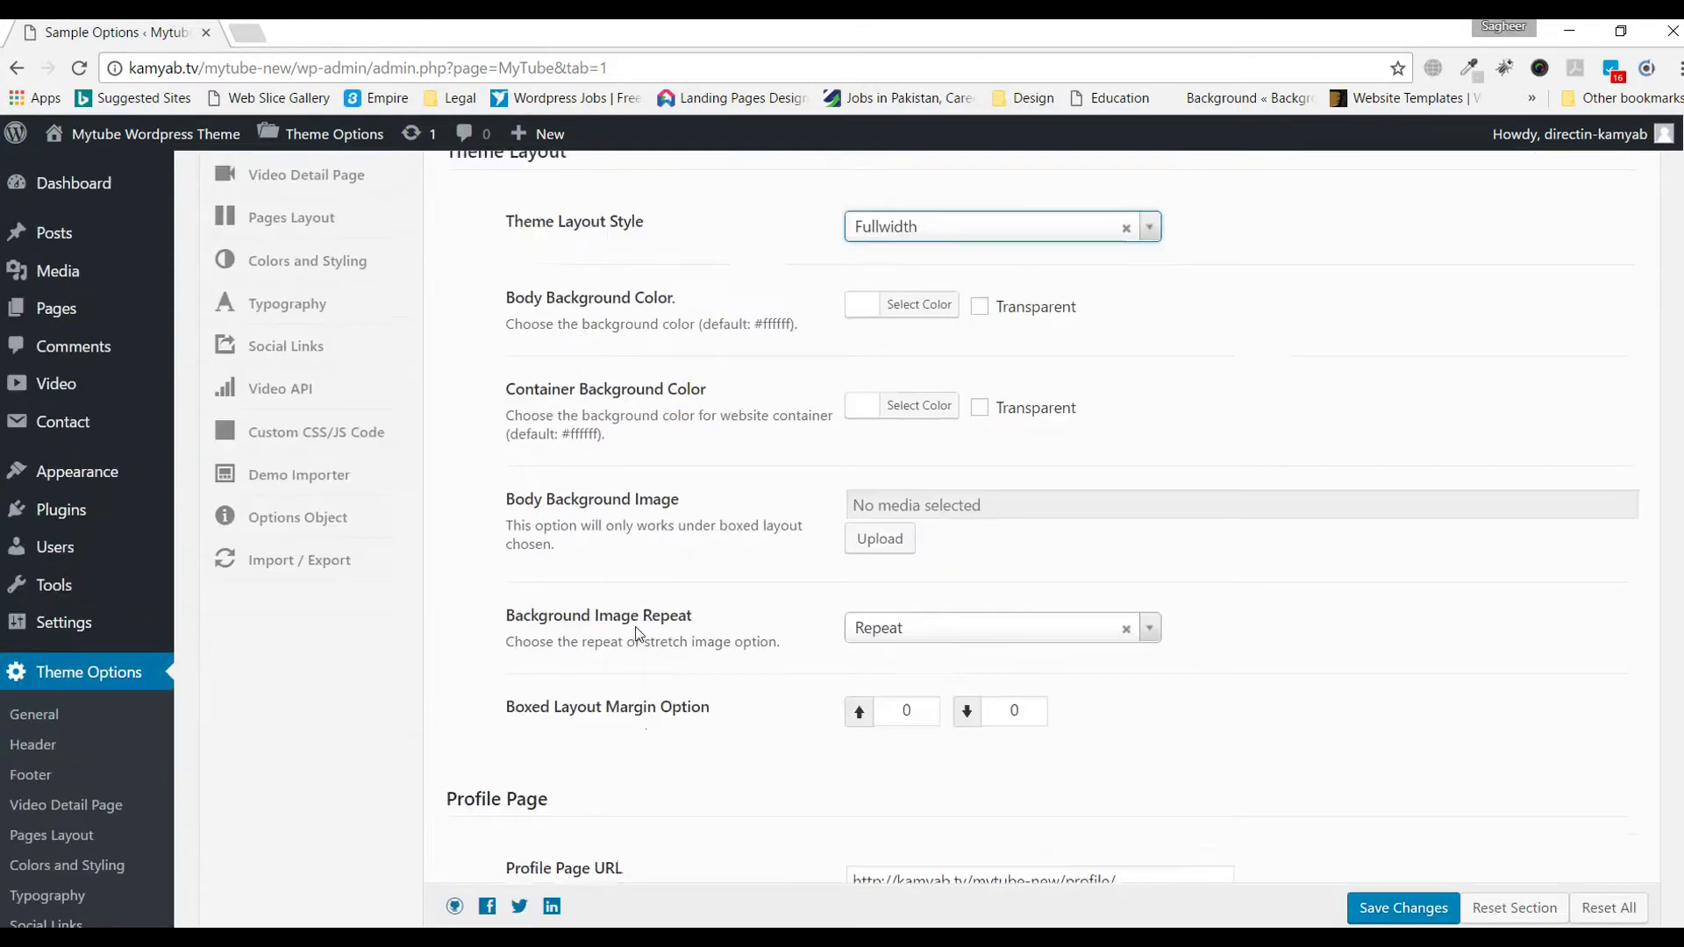
left_click(322, 343)
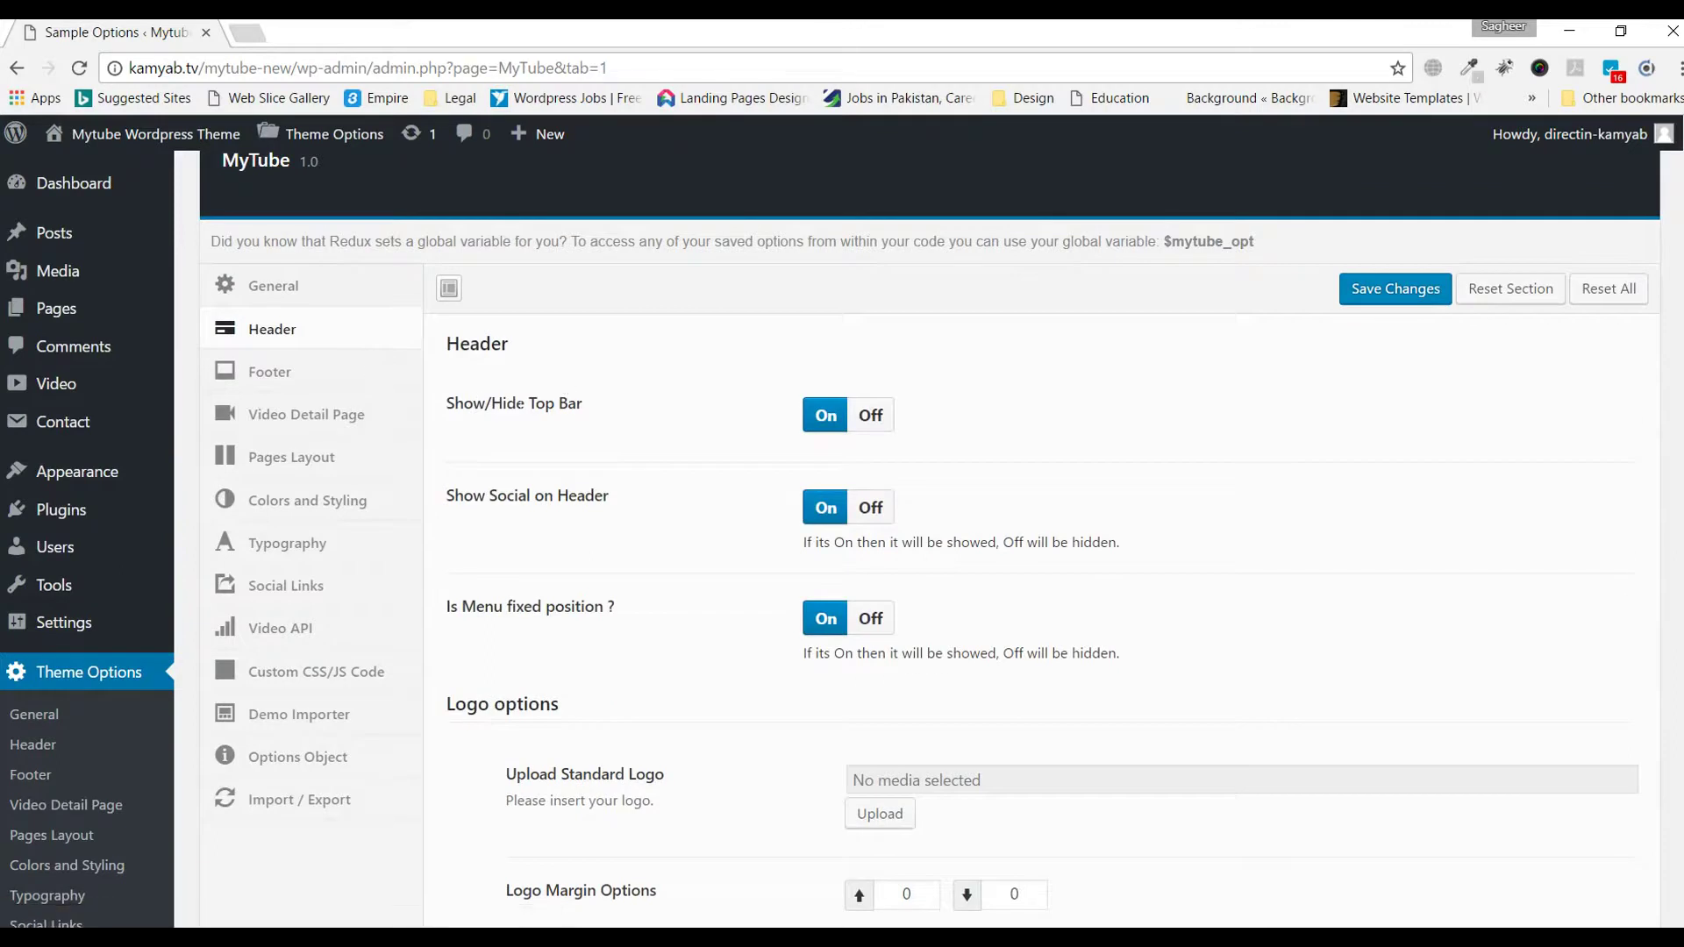
scroll(621, 514, "down", 3)
scroll(621, 514, "up", 2)
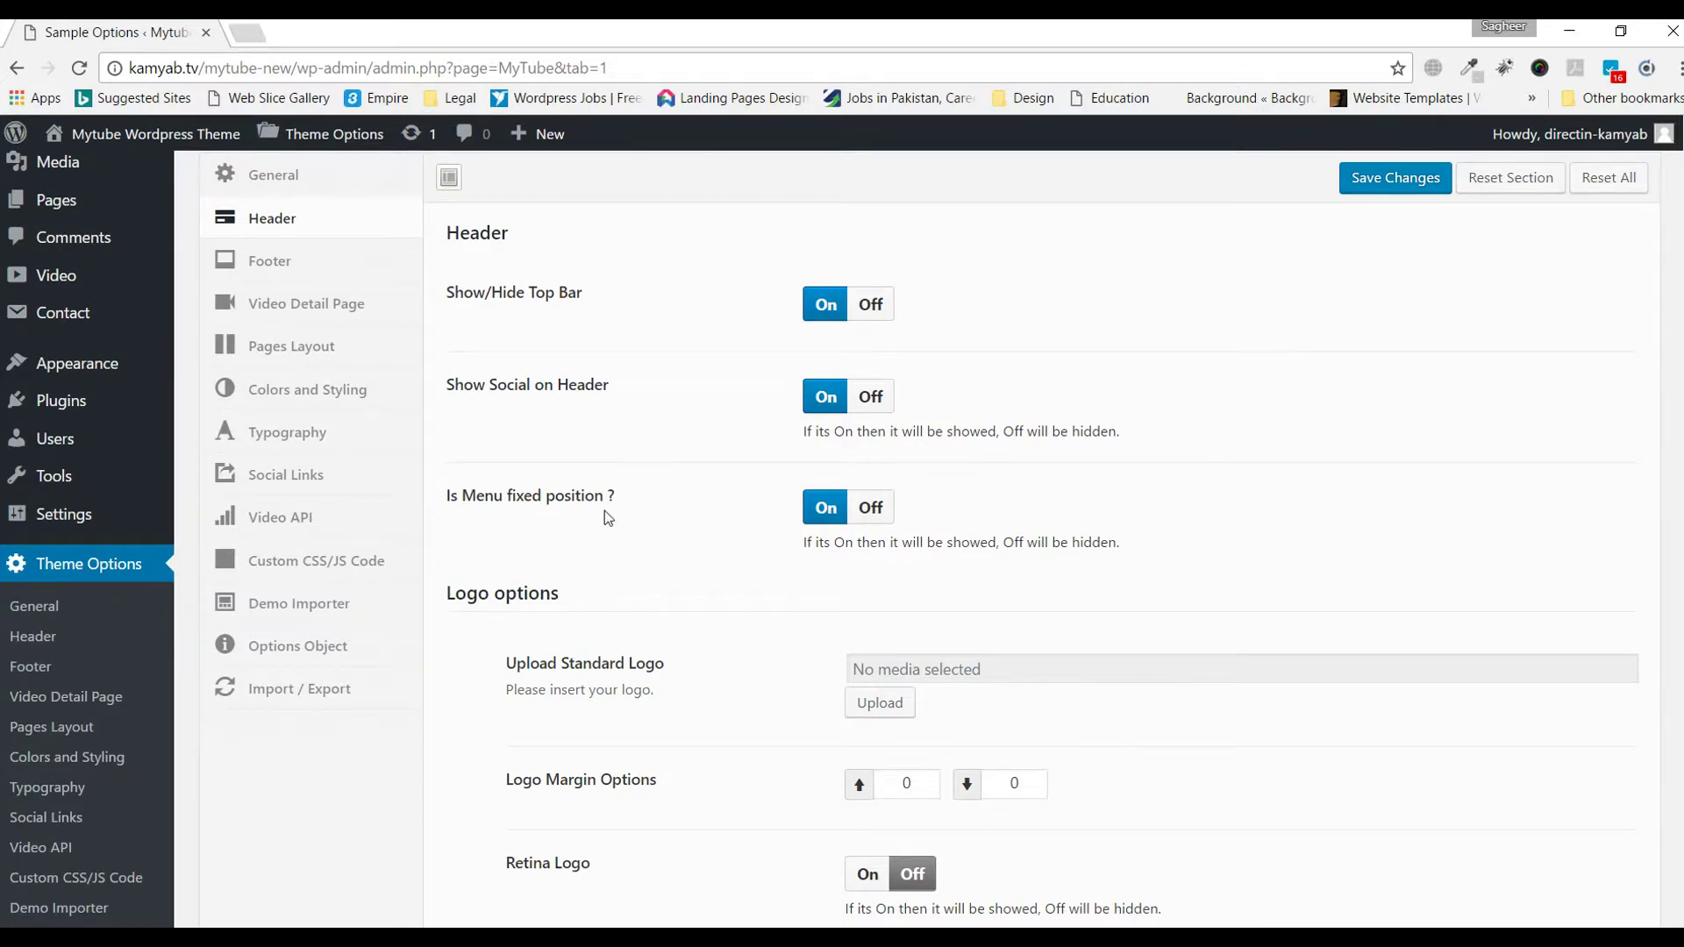
scroll(650, 516, "down", 1)
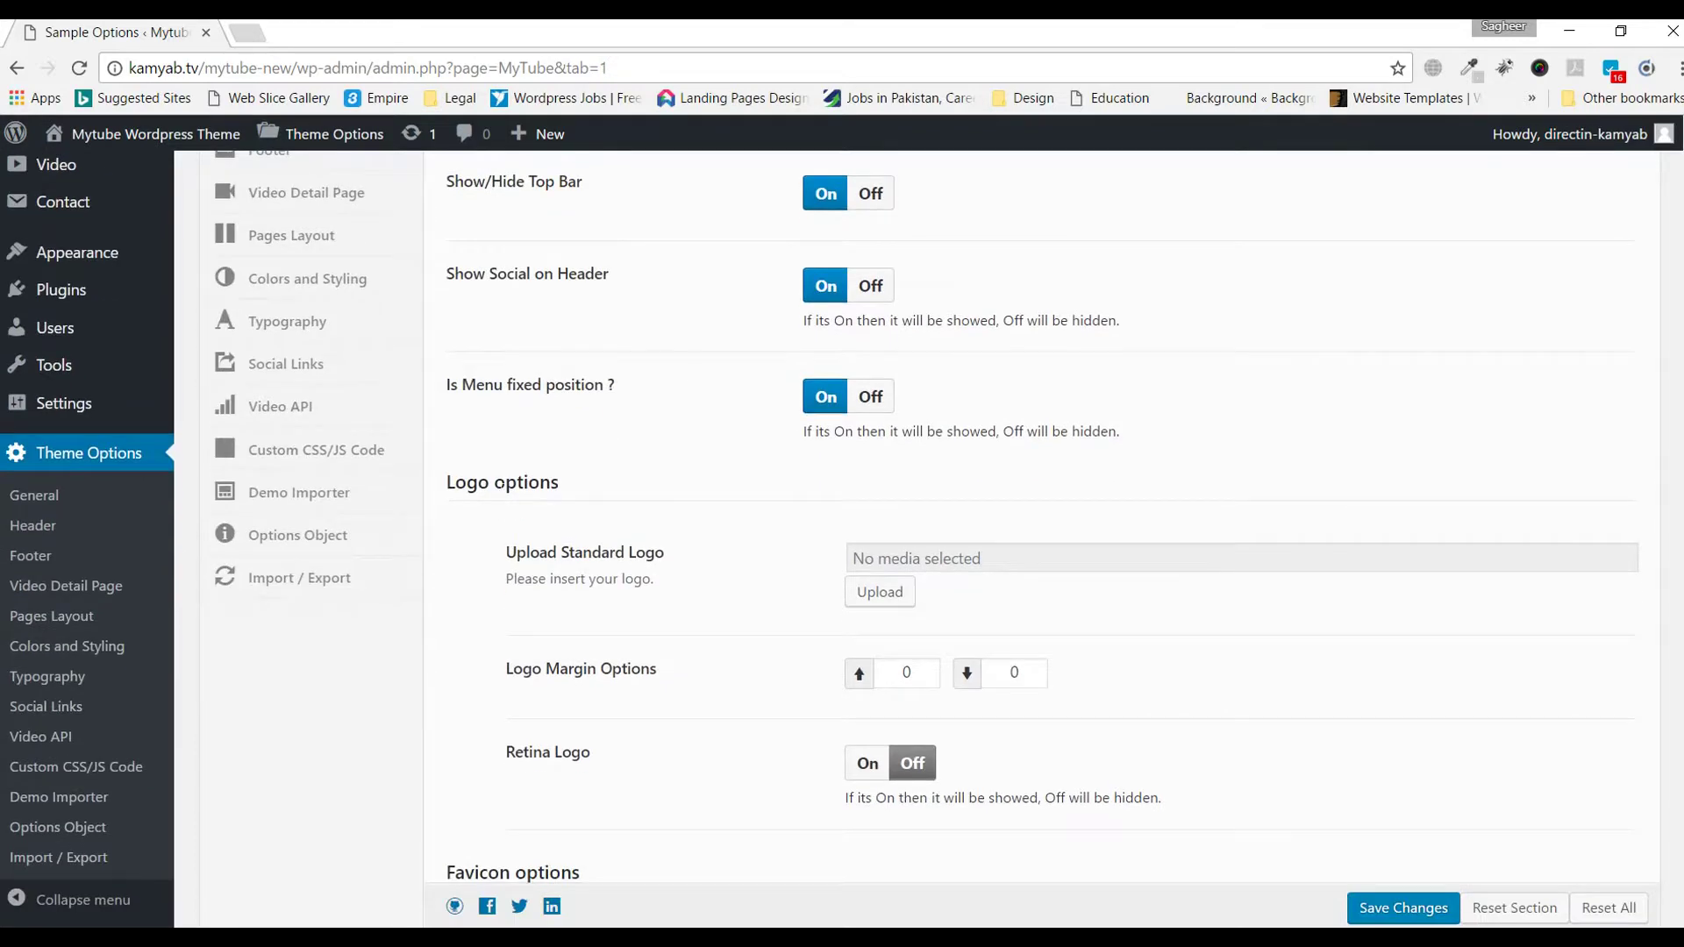
scroll(587, 518, "down", 2)
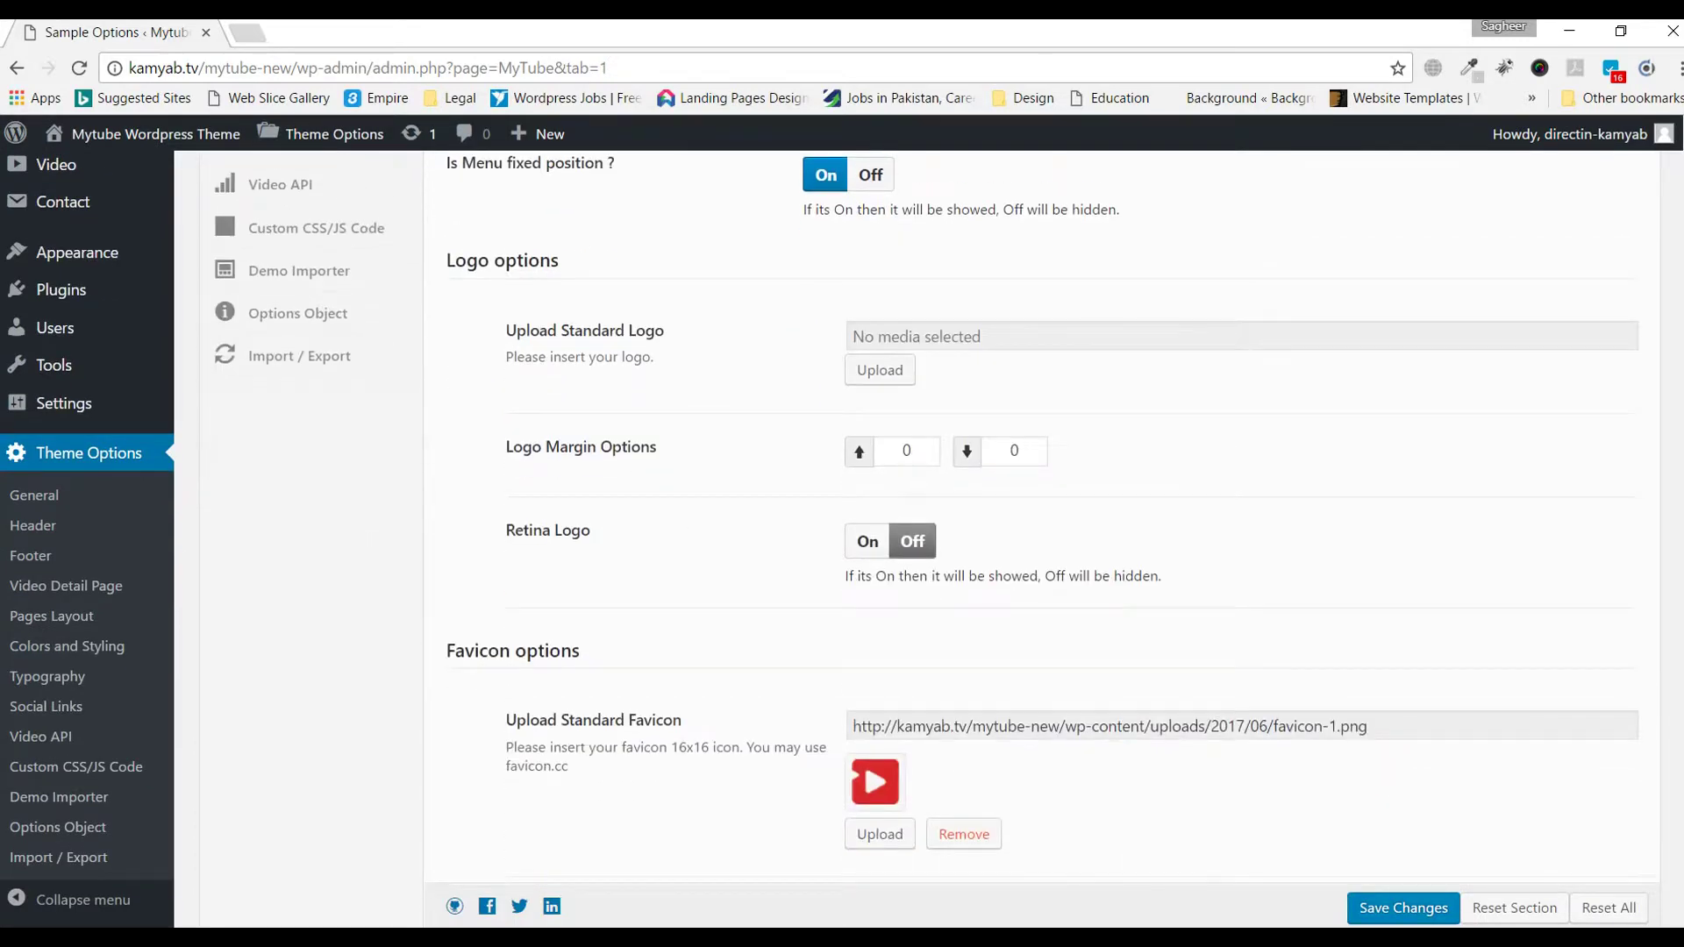
scroll(587, 518, "down", 1)
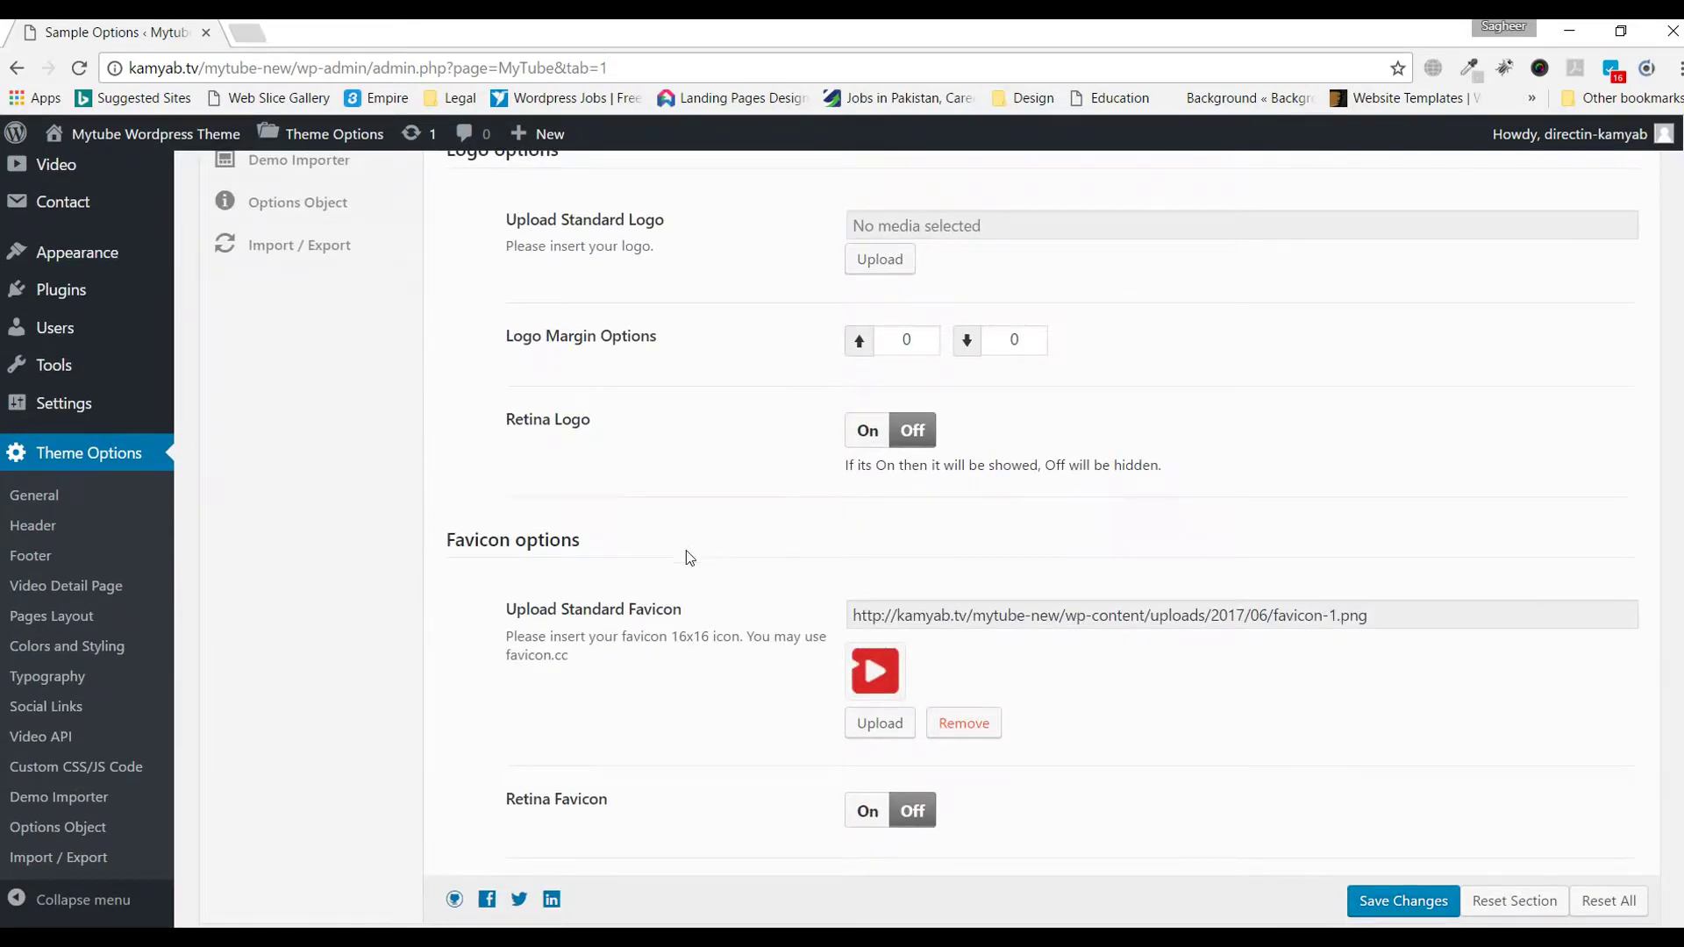
scroll(686, 550, "down", 2)
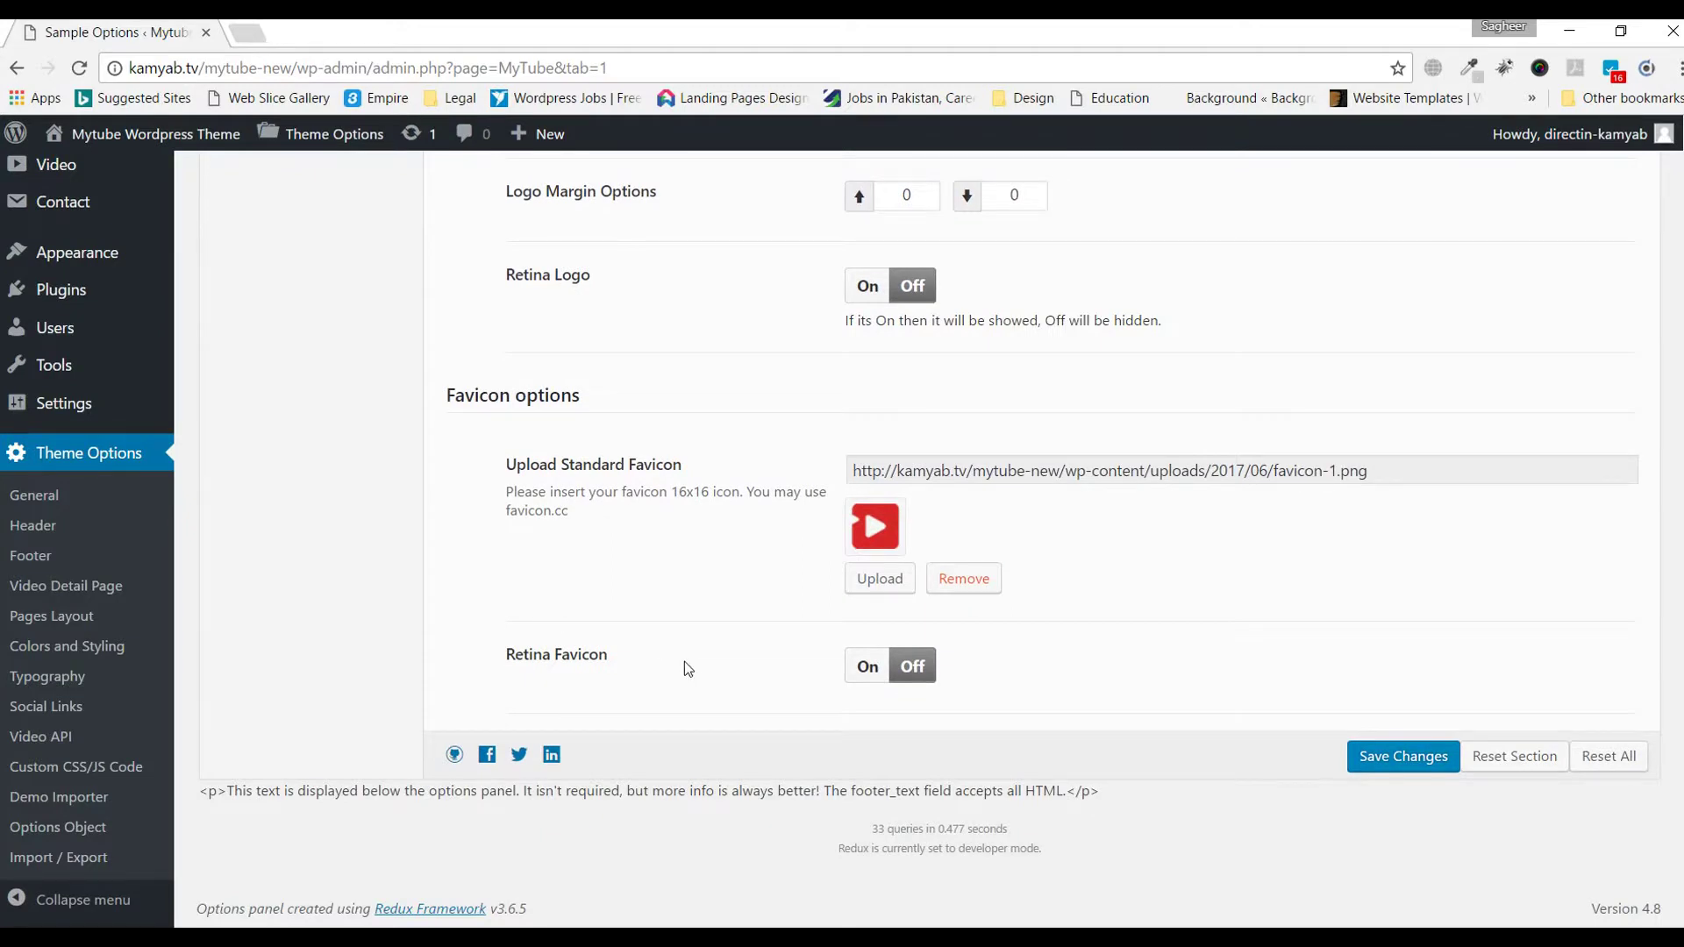
Step: Open the Footer theme options and review the widget layout, footer navigation, footer text and copyright settings
scroll(583, 643, "up", 8)
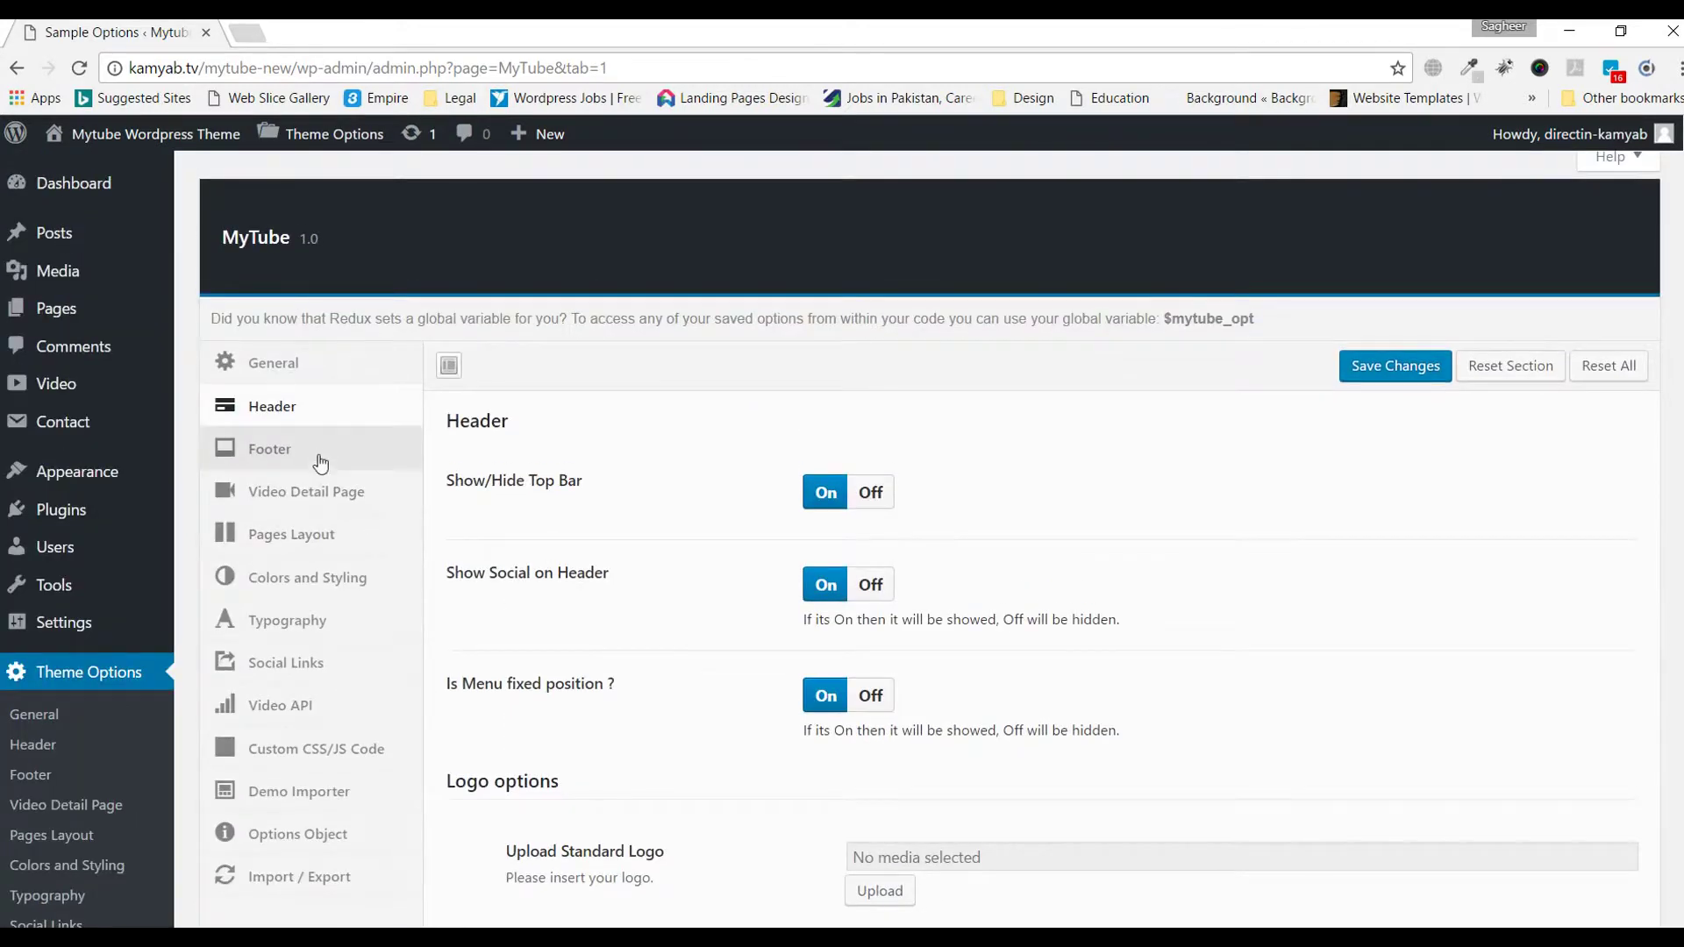
left_click(267, 448)
scroll(734, 455, "down", 1)
scroll(680, 534, "down", 1)
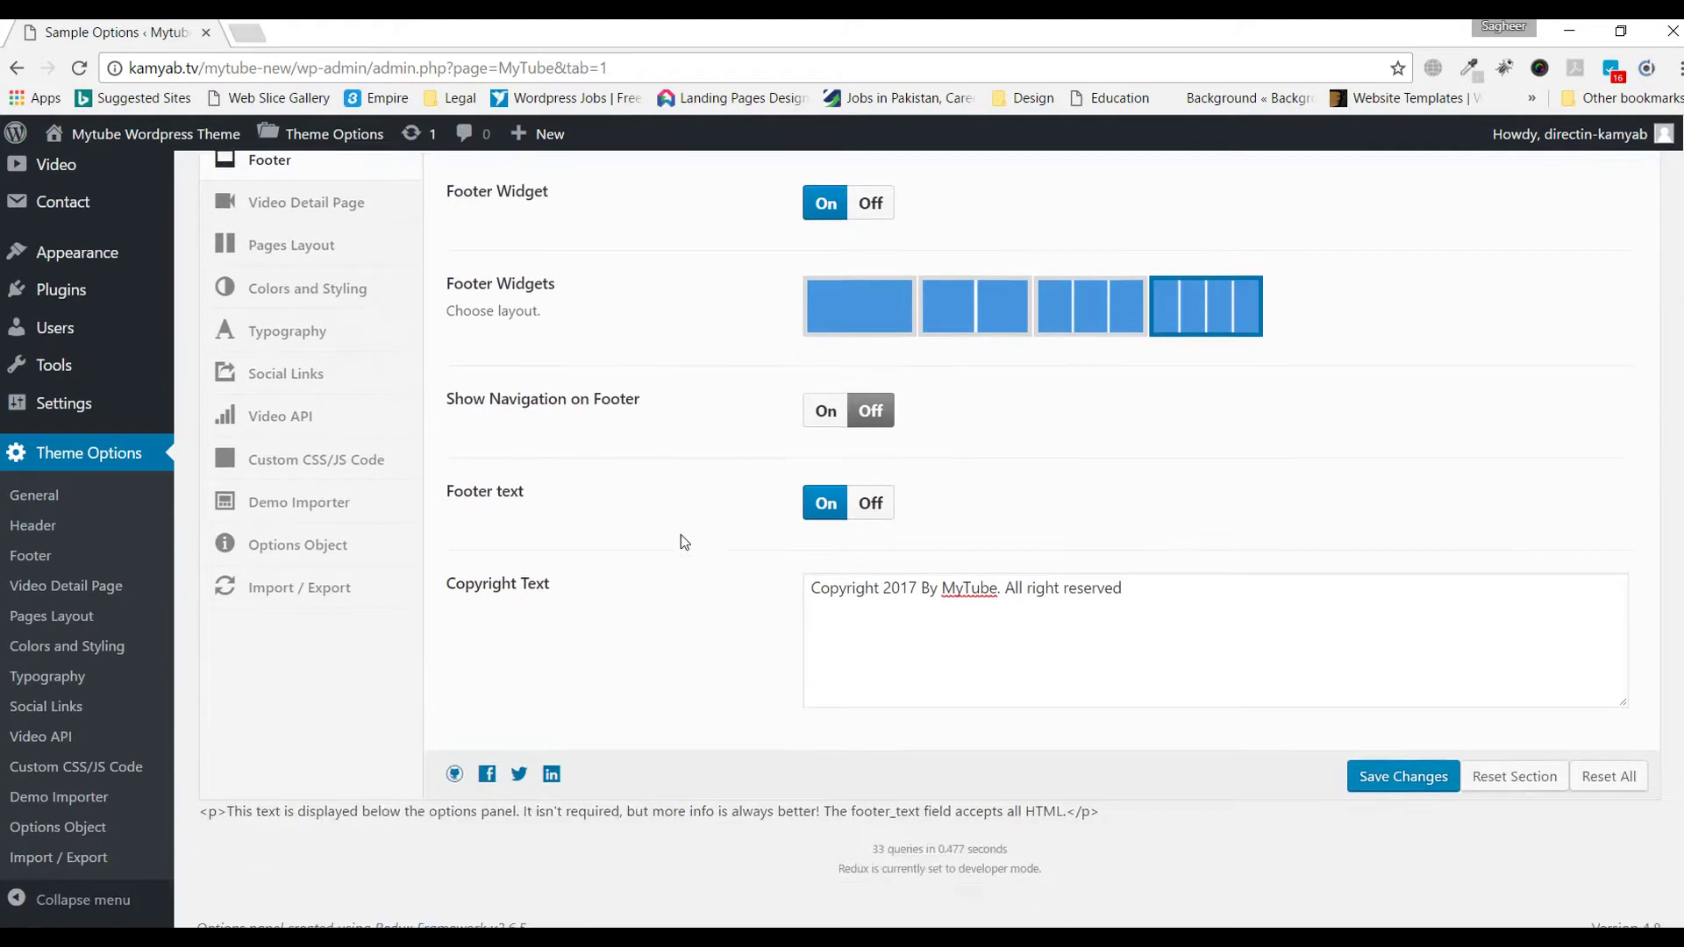
scroll(692, 538, "up", 2)
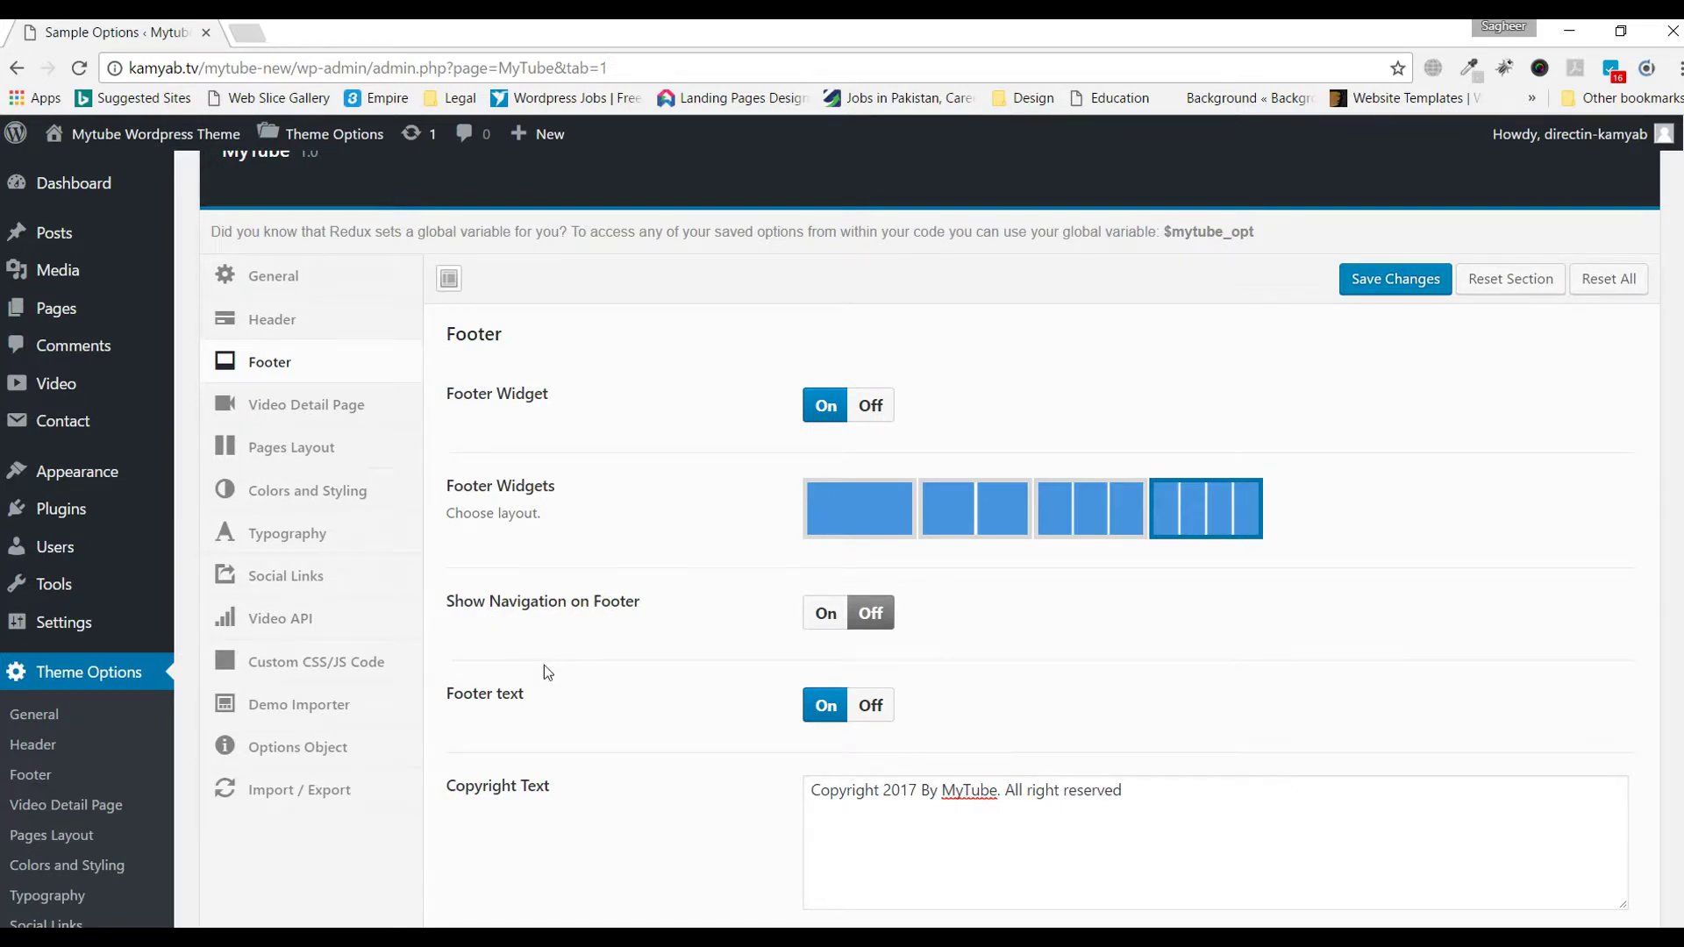
scroll(510, 666, "down", 2)
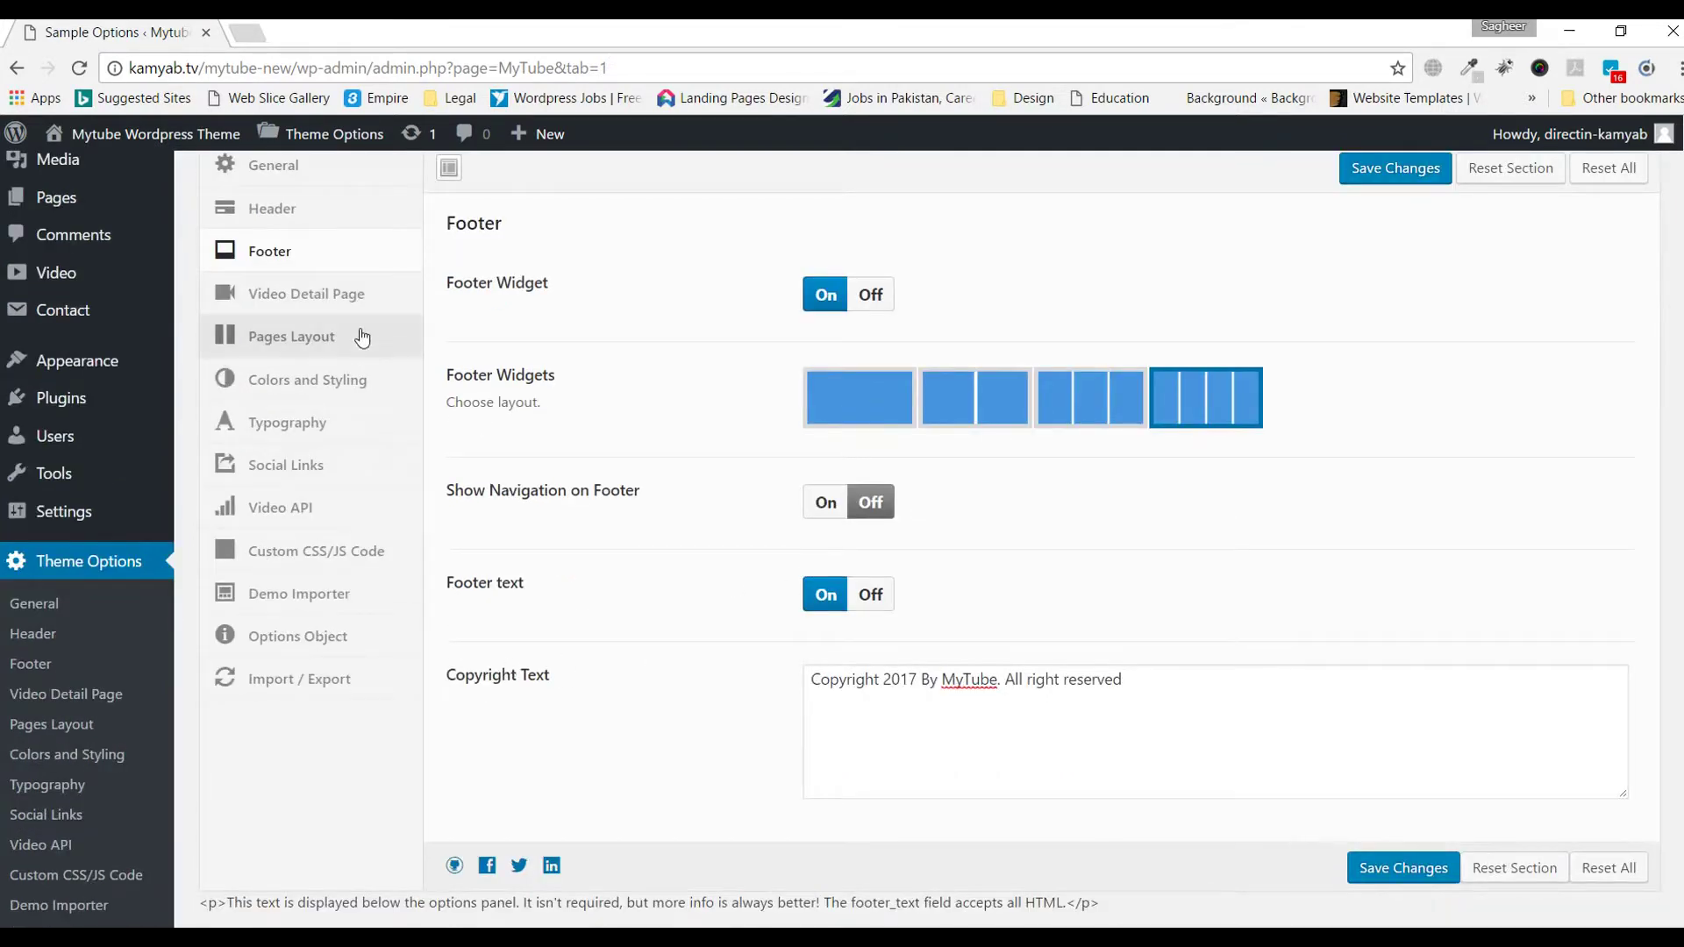
Step: Review the Video Detail Page layout and show/hide options, and open the Pages Layout settings for the blog and category pages
left_click(355, 294)
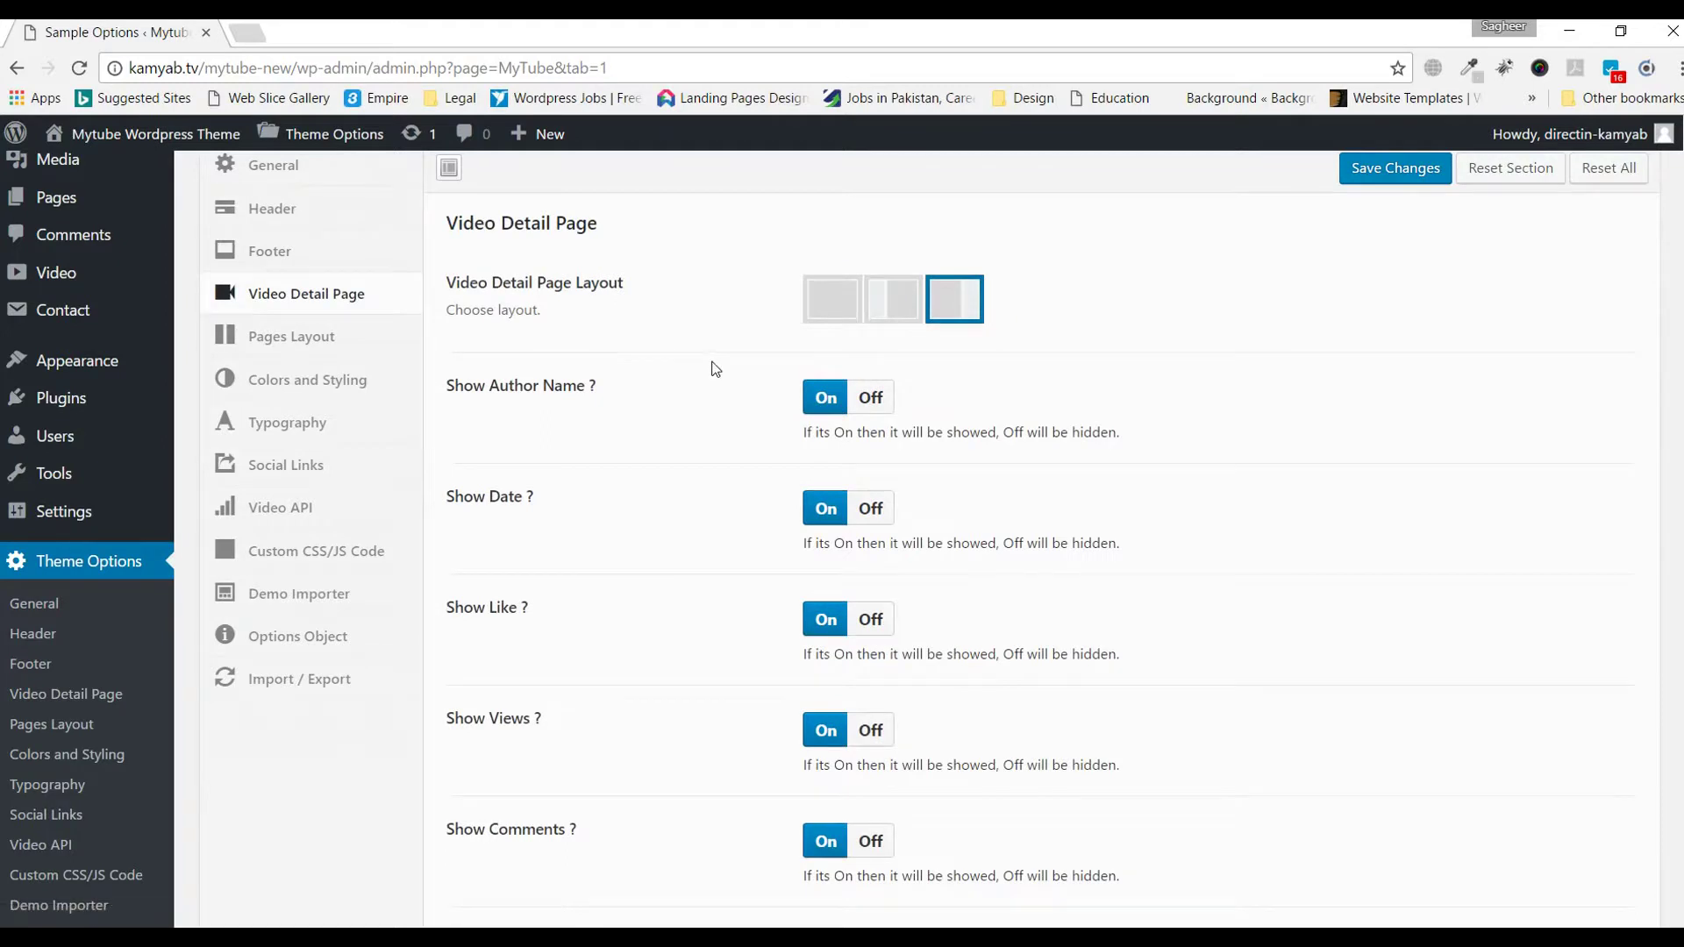
scroll(716, 369, "down", 5)
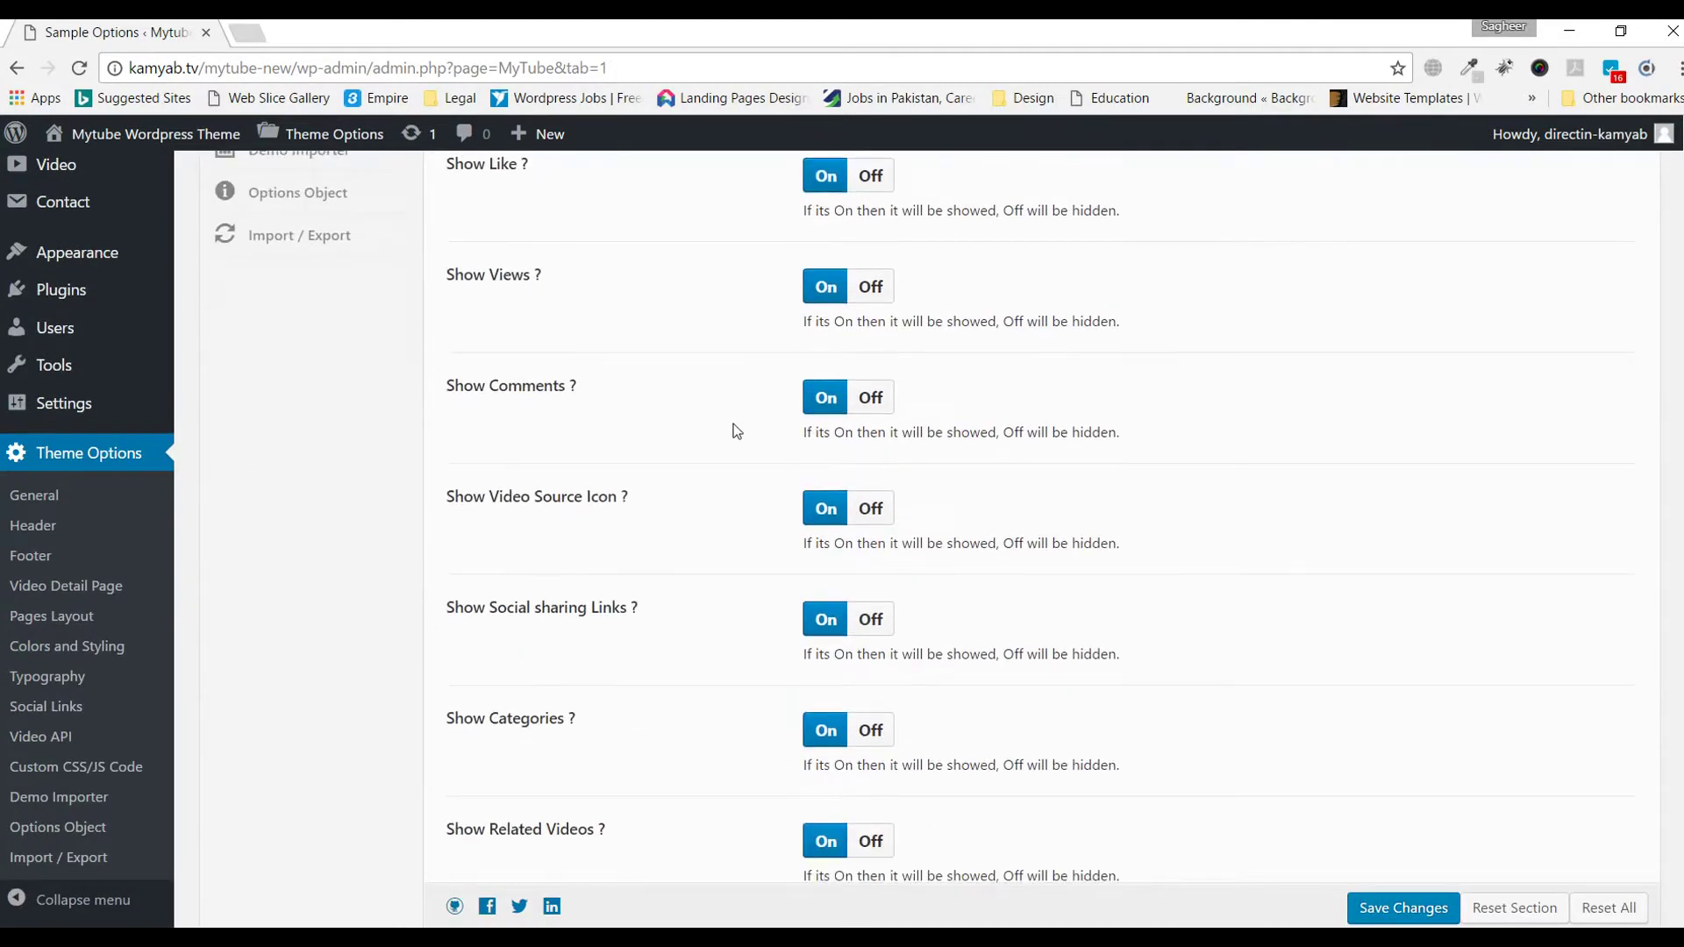
scroll(748, 498, "up", 5)
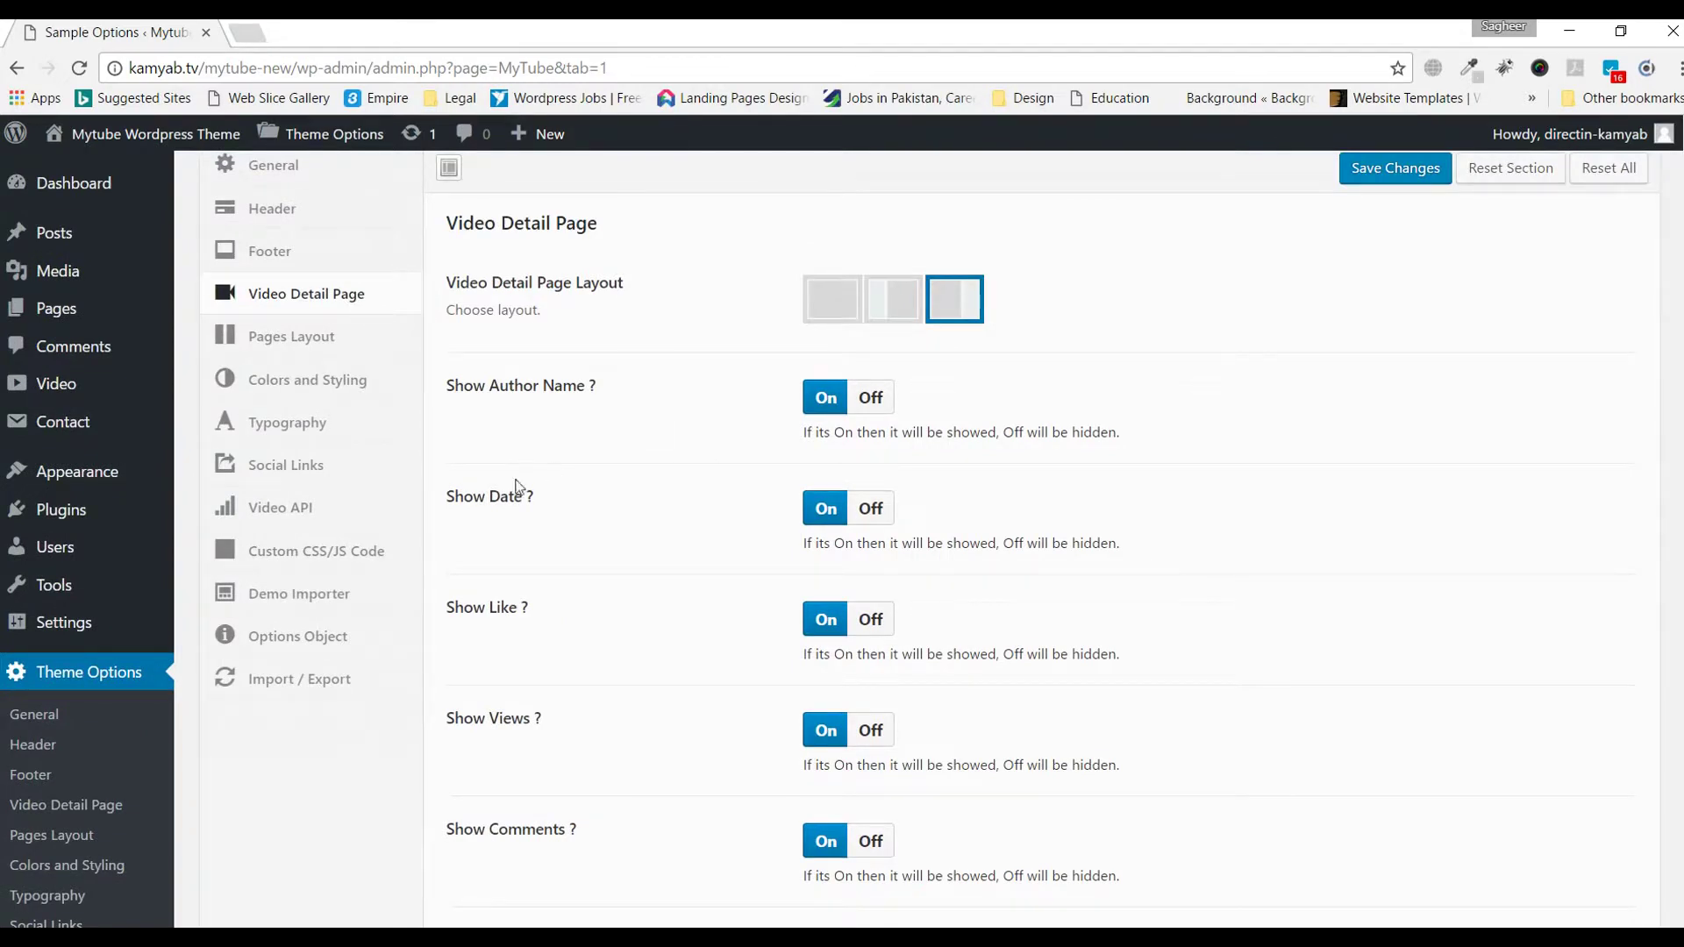
scroll(565, 763, "down", 5)
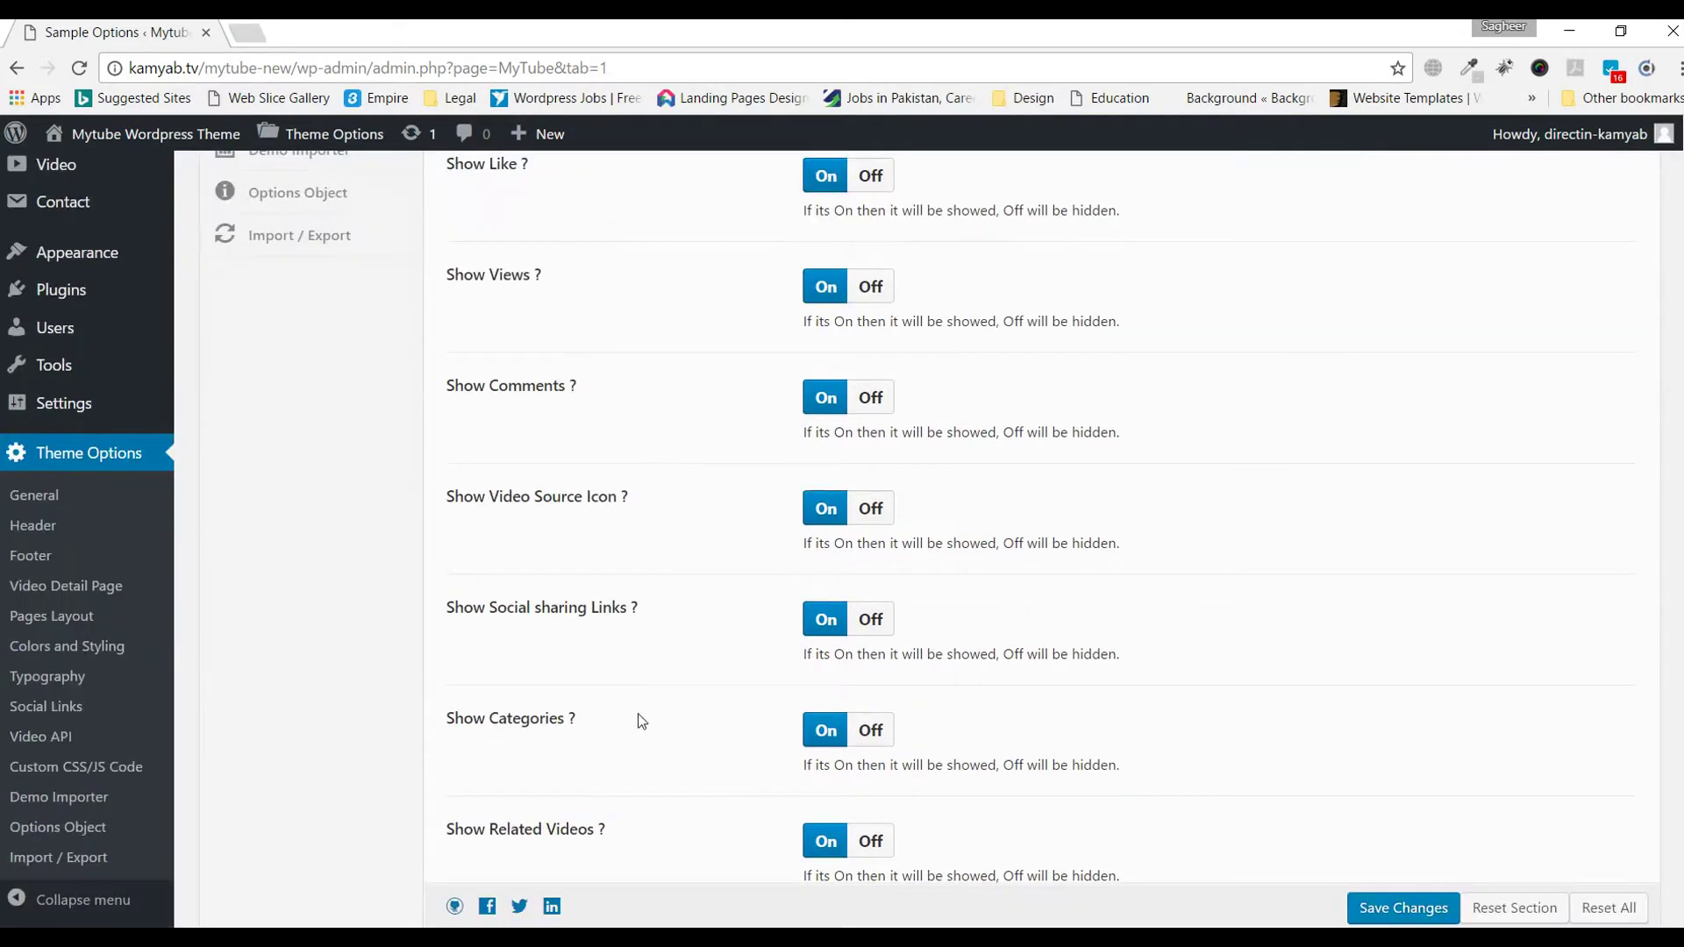
scroll(592, 465, "down", 2)
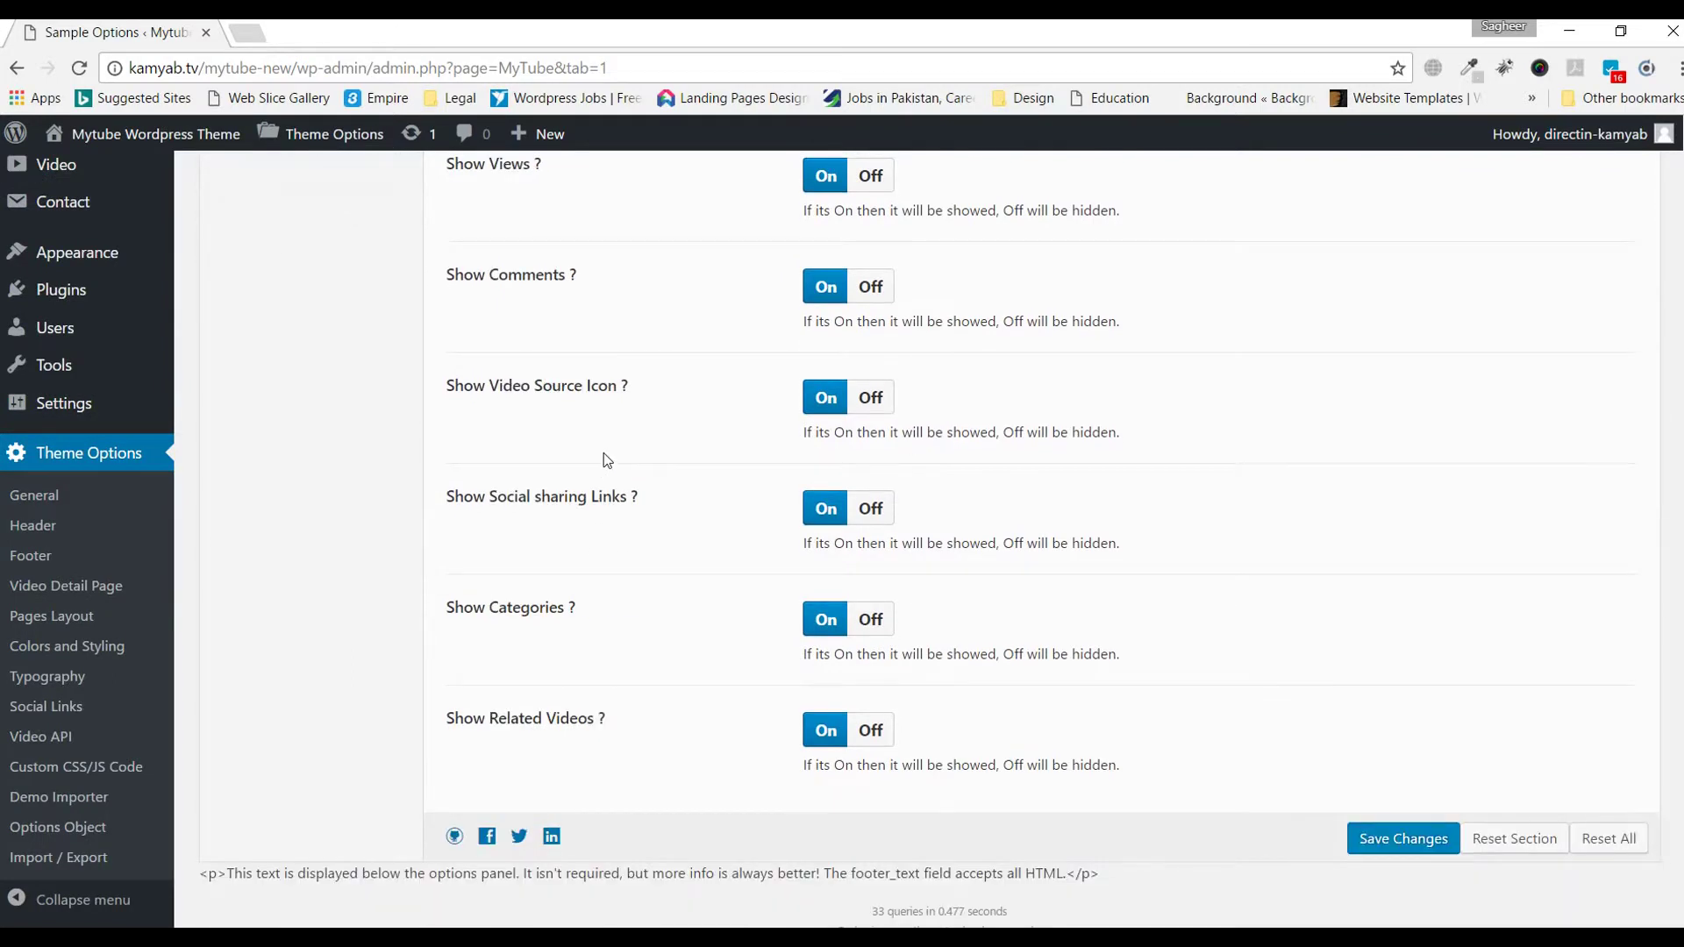
scroll(670, 528, "up", 5)
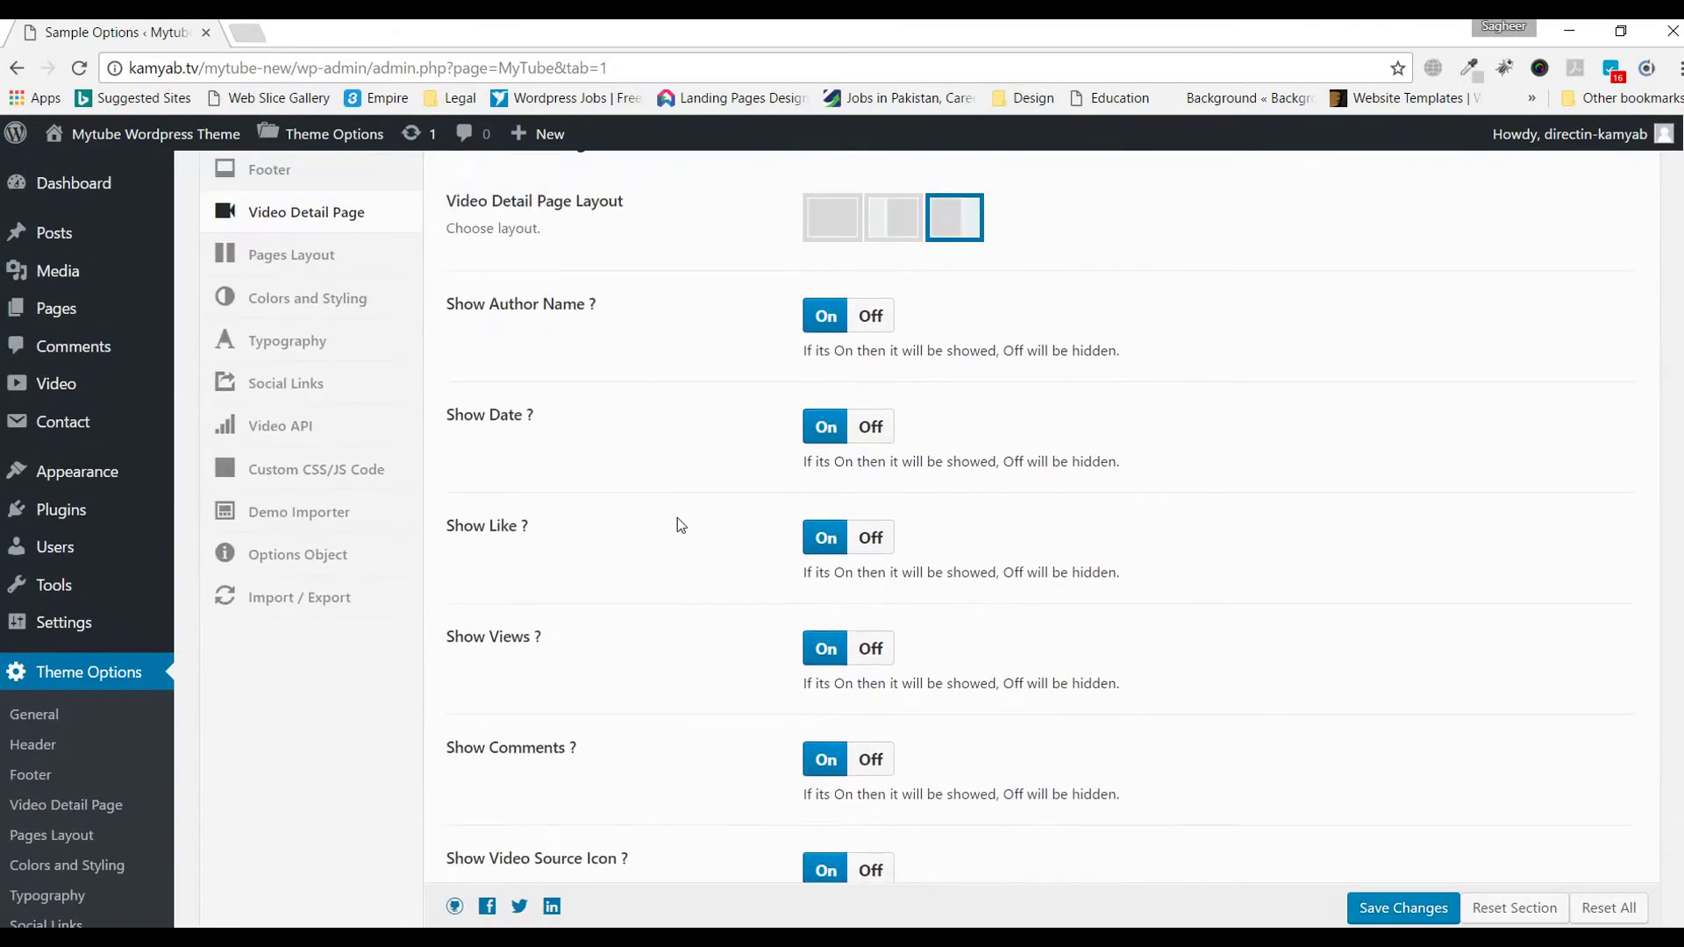
left_click(361, 265)
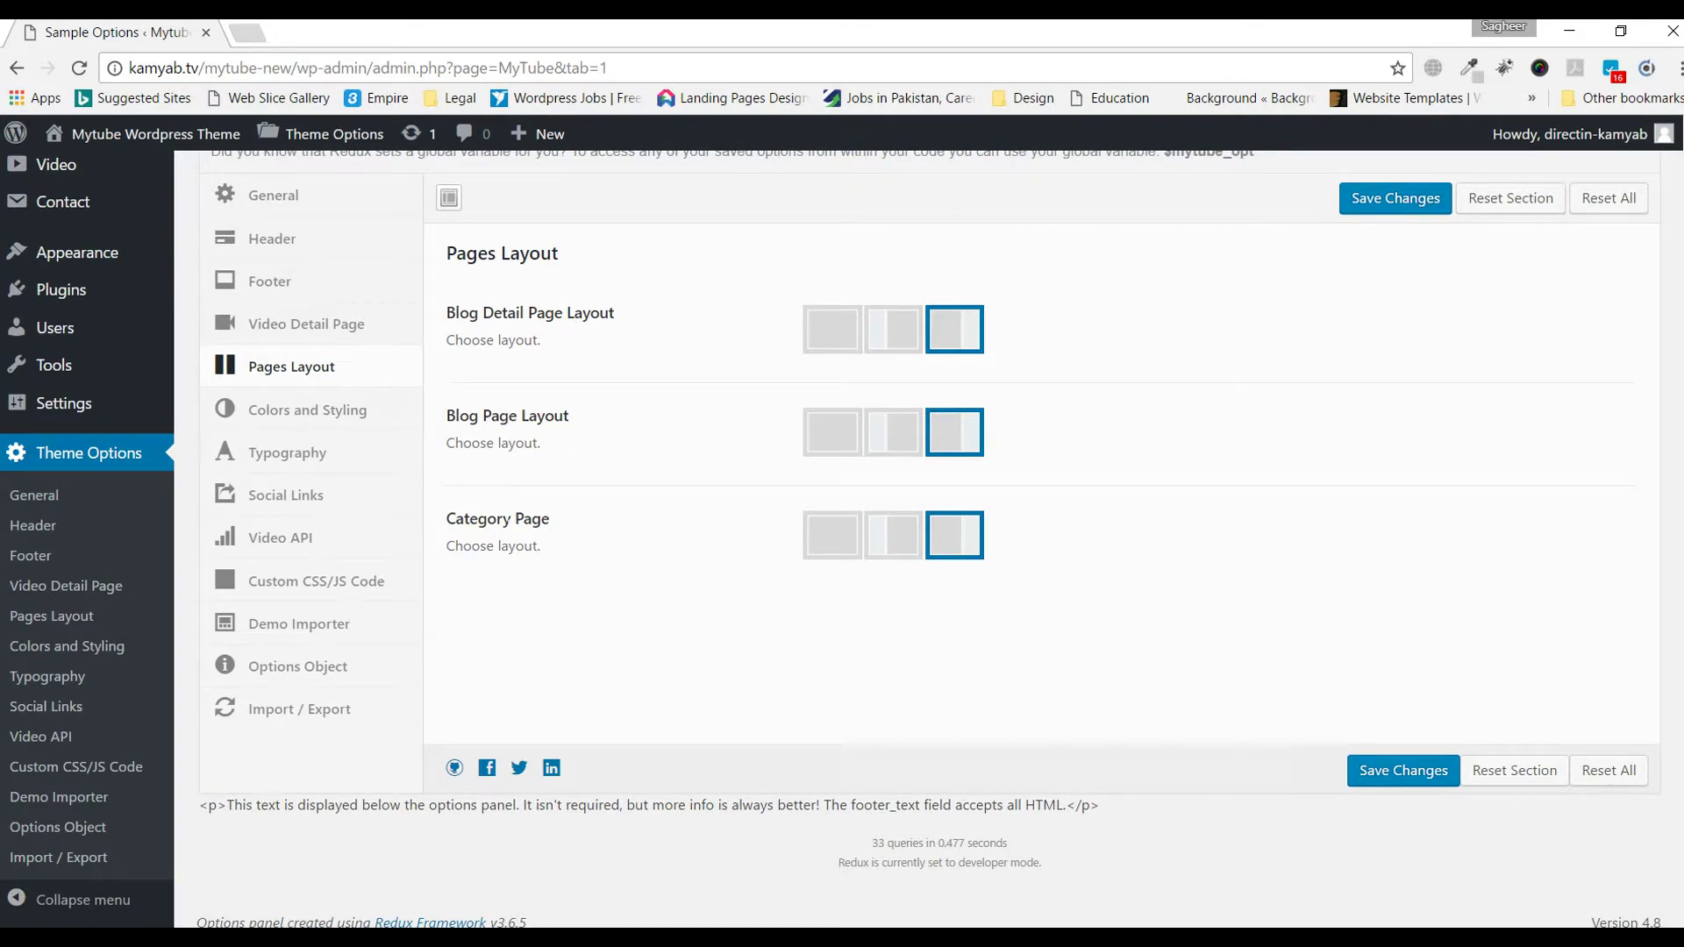
Step: Open Colors and Styling and look through the general, topbar, menu, footer and copyright area color options
left_click(369, 413)
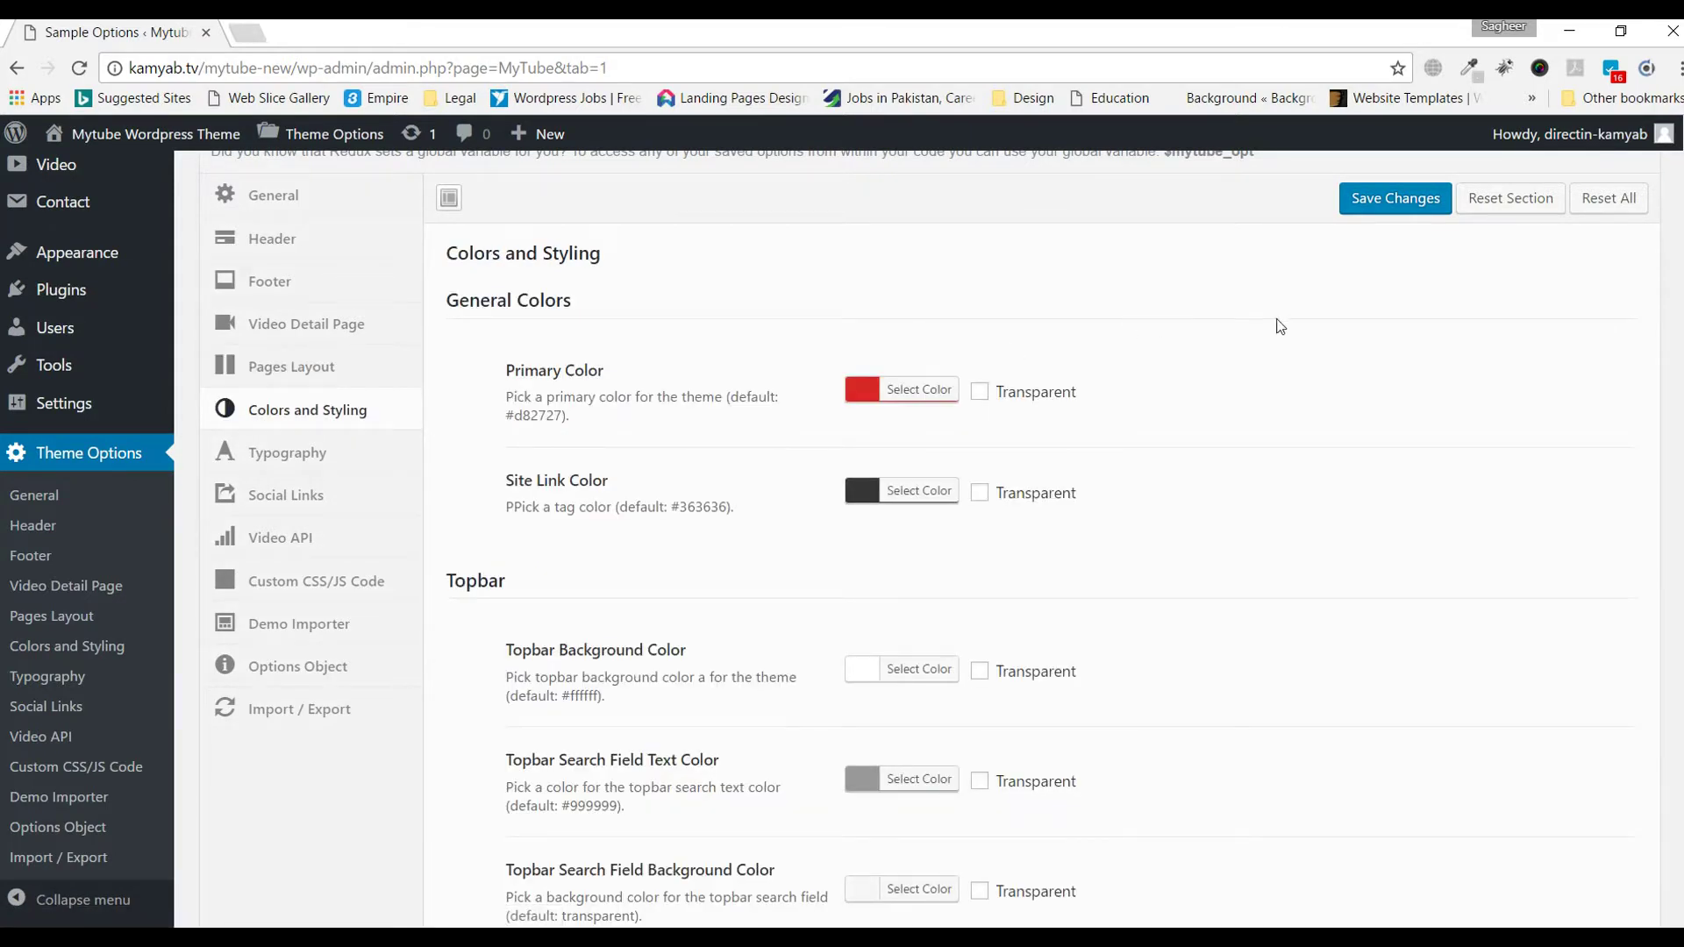
scroll(1196, 318, "down", 4)
scroll(1210, 338, "down", 13)
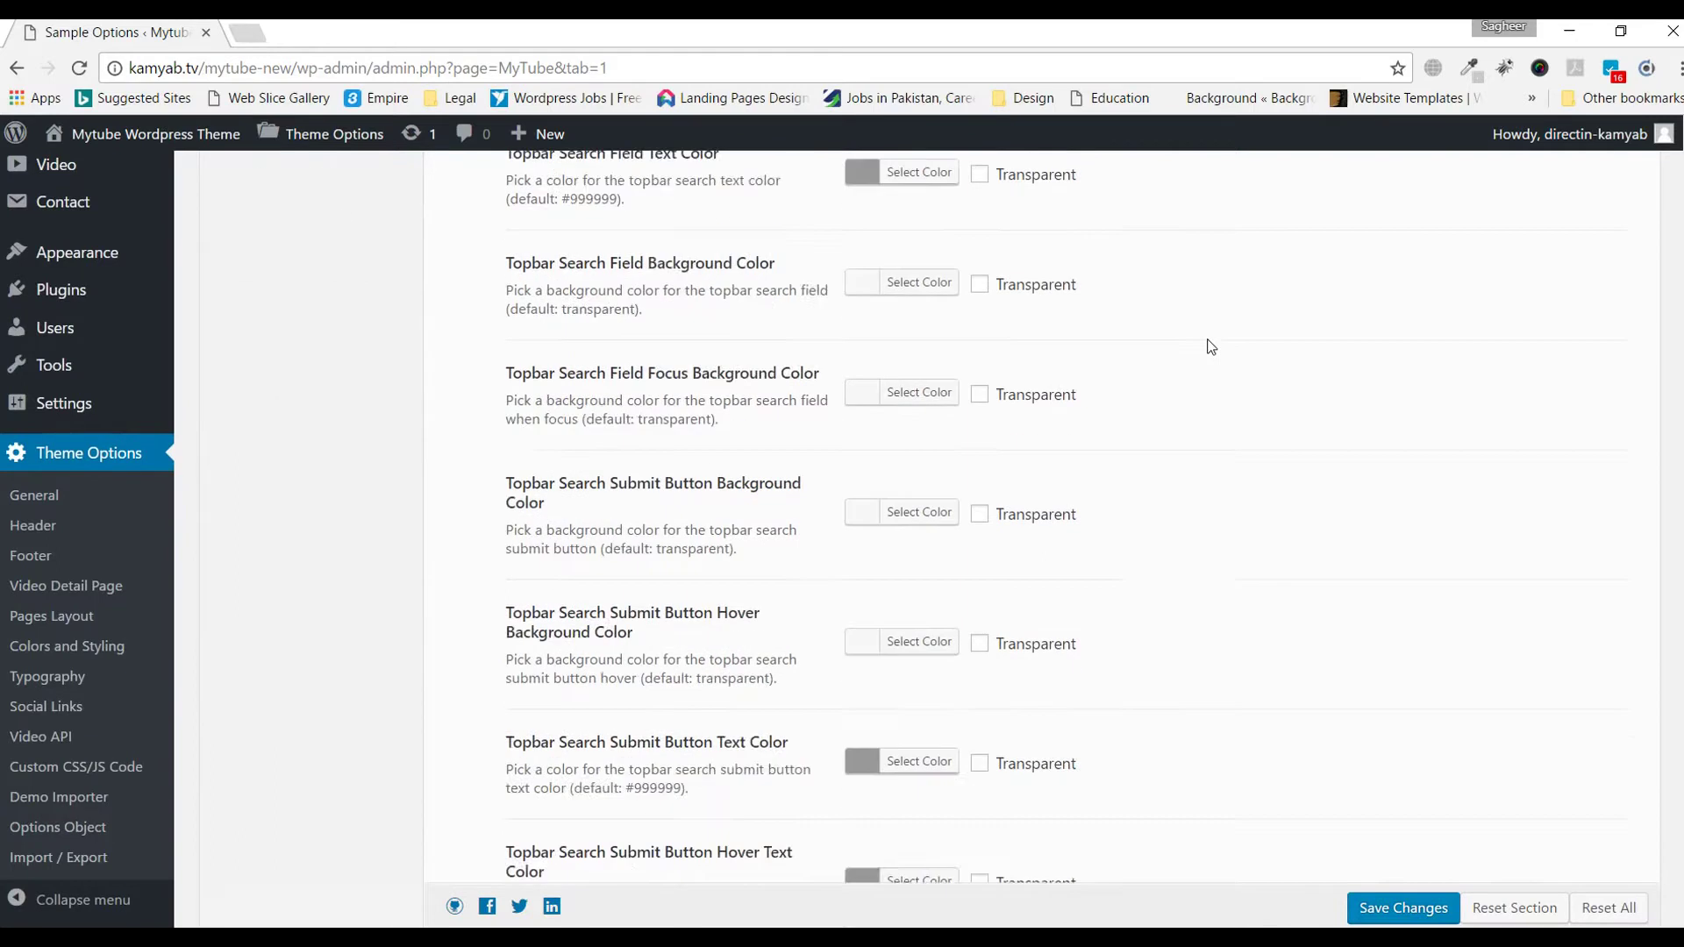
scroll(1179, 380, "down", 13)
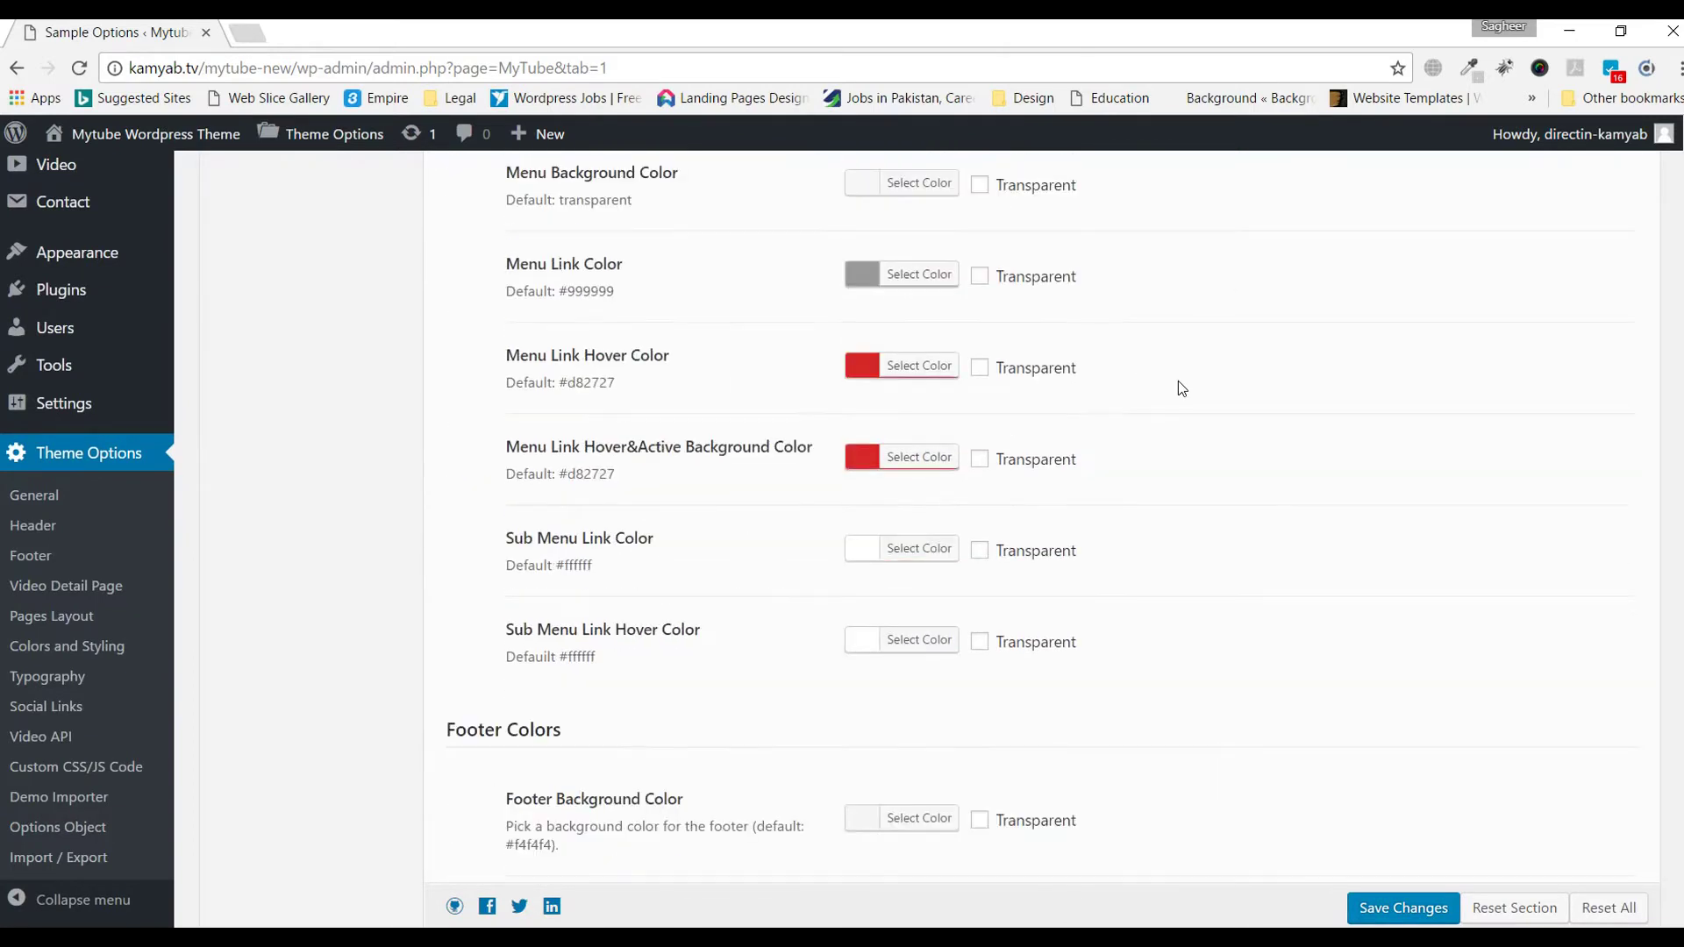
scroll(1175, 389, "down", 10)
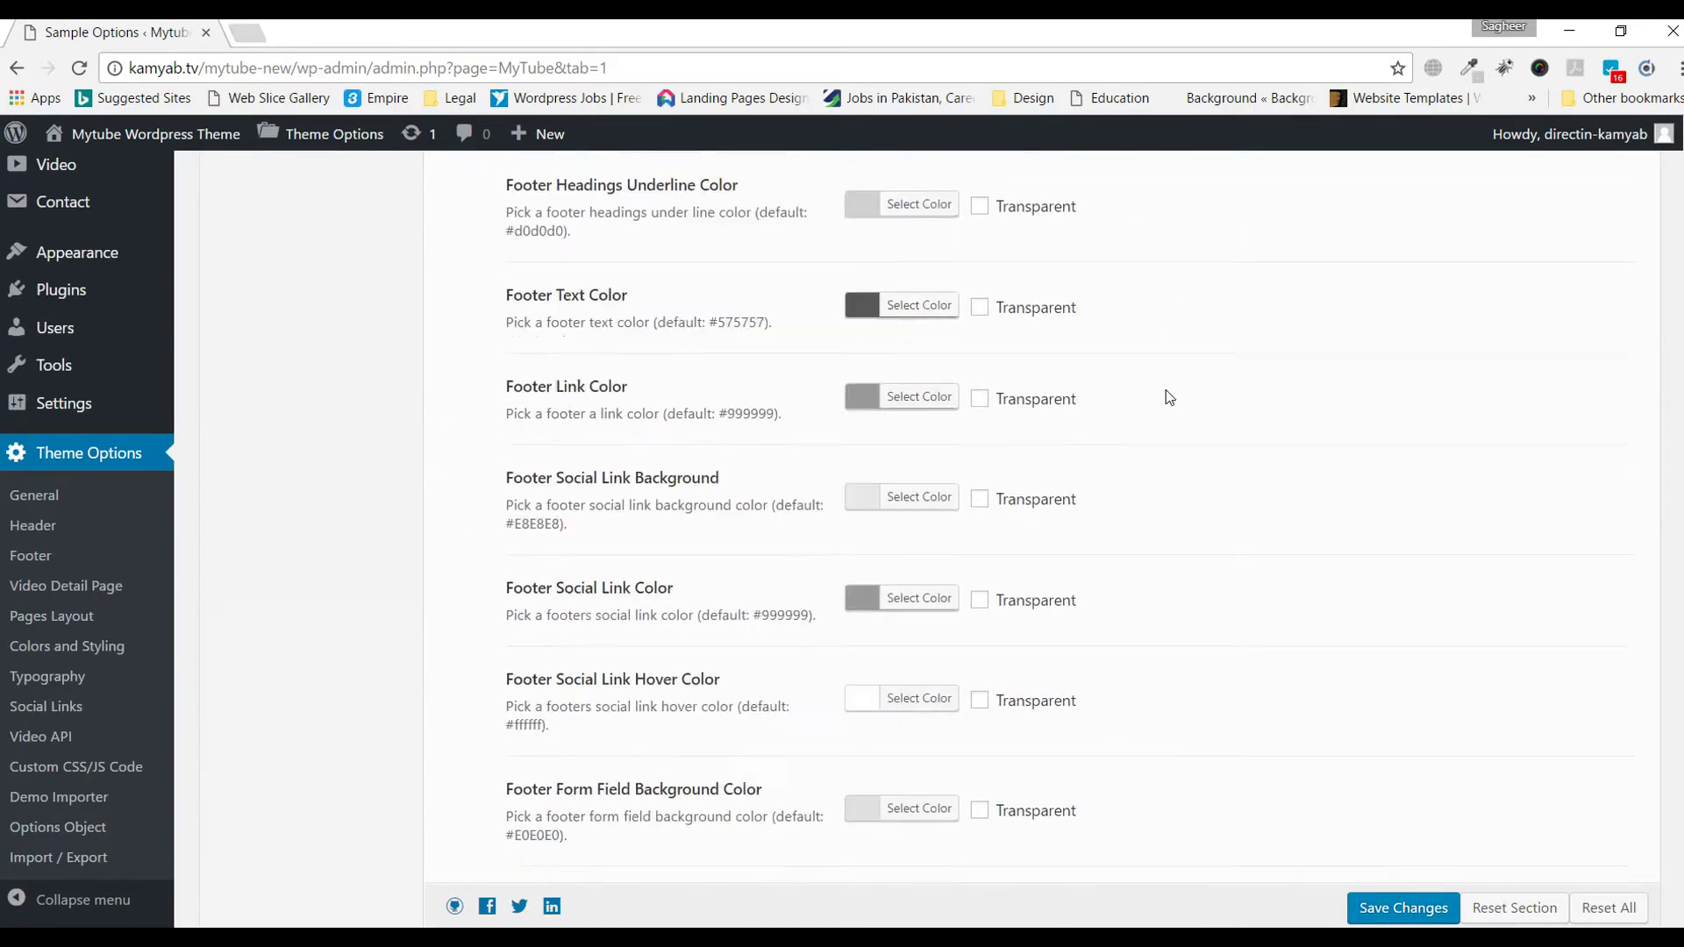
scroll(1172, 403, "down", 8)
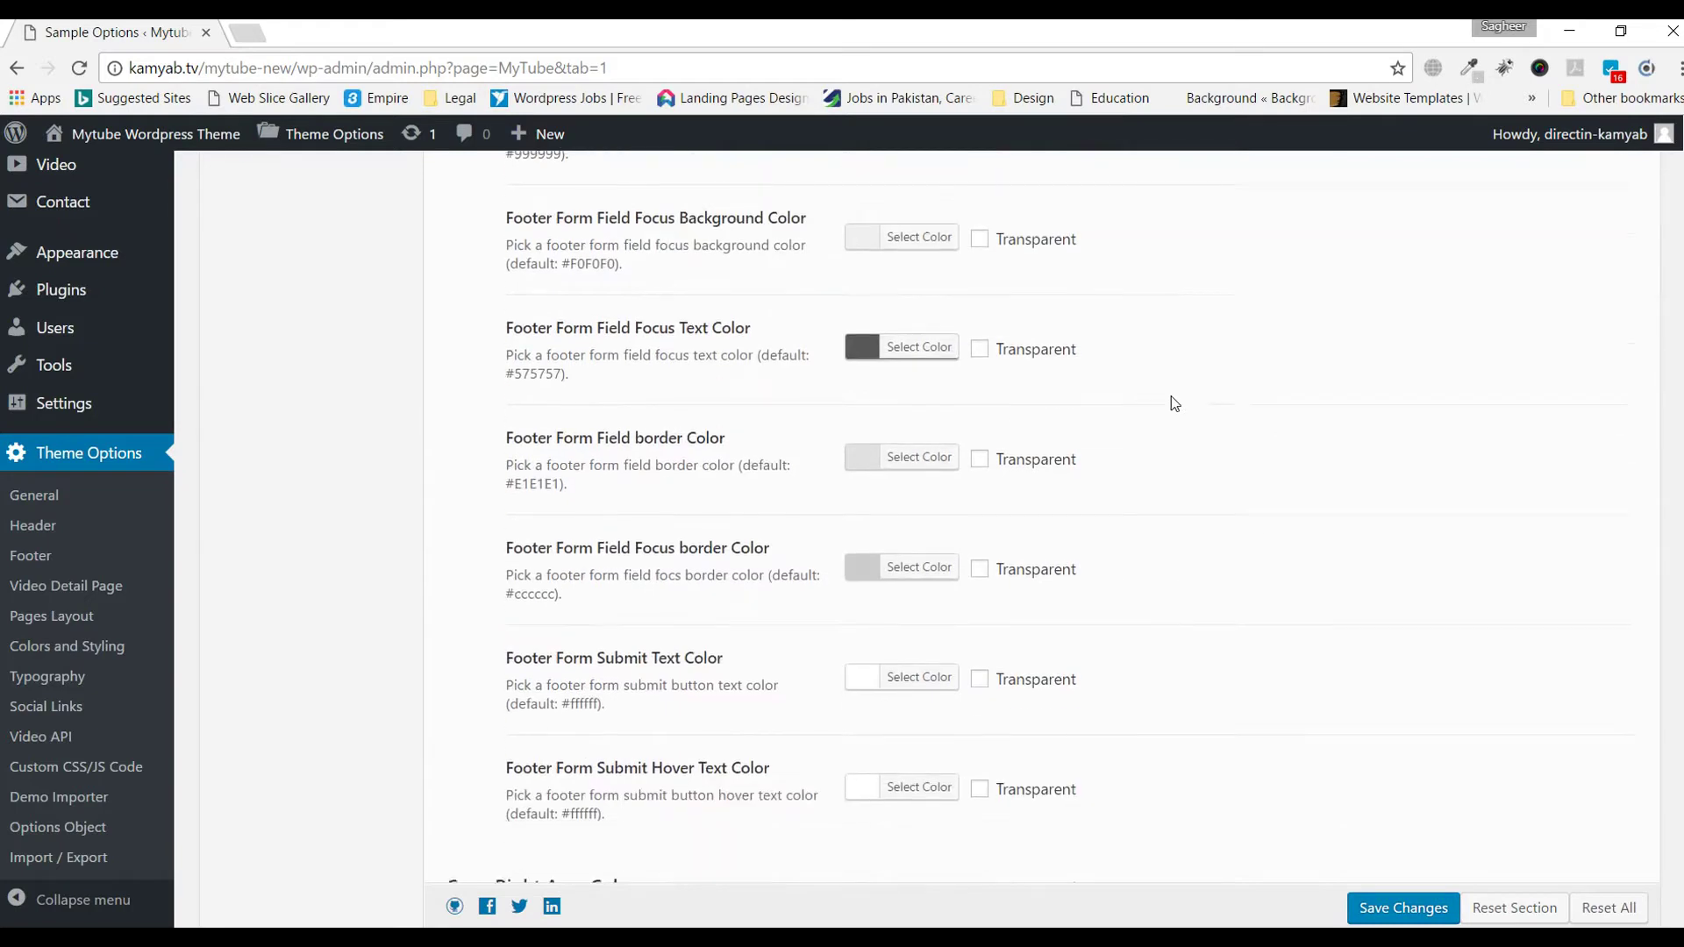
scroll(1206, 430, "down", 5)
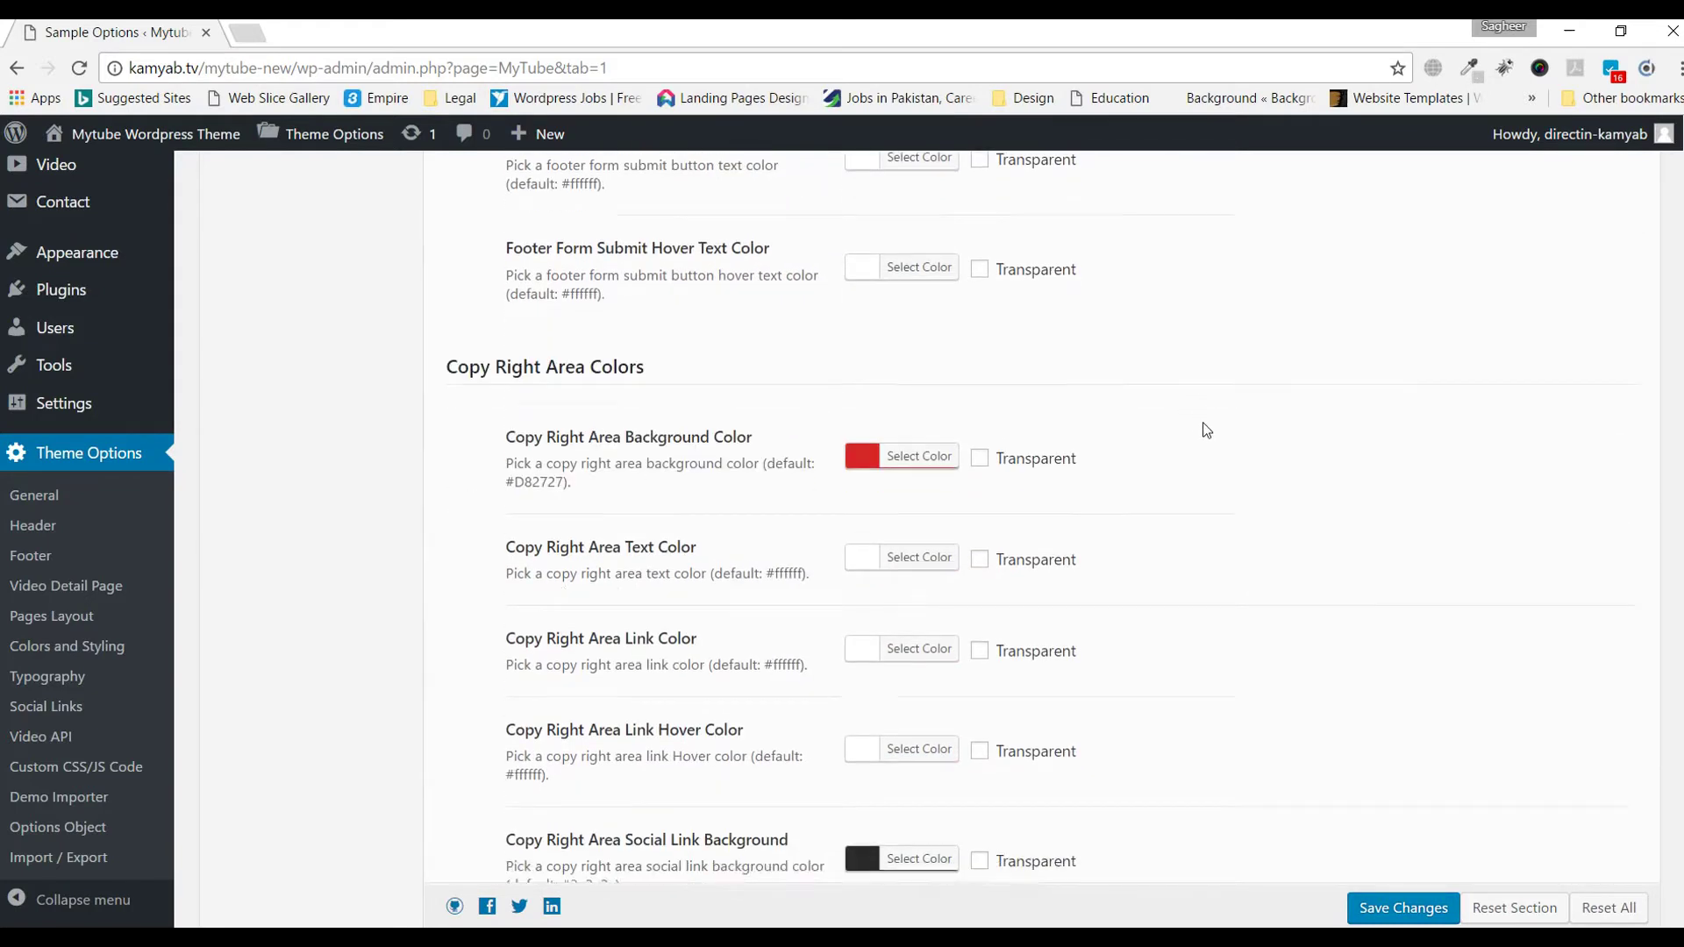
scroll(1204, 428, "up", 20)
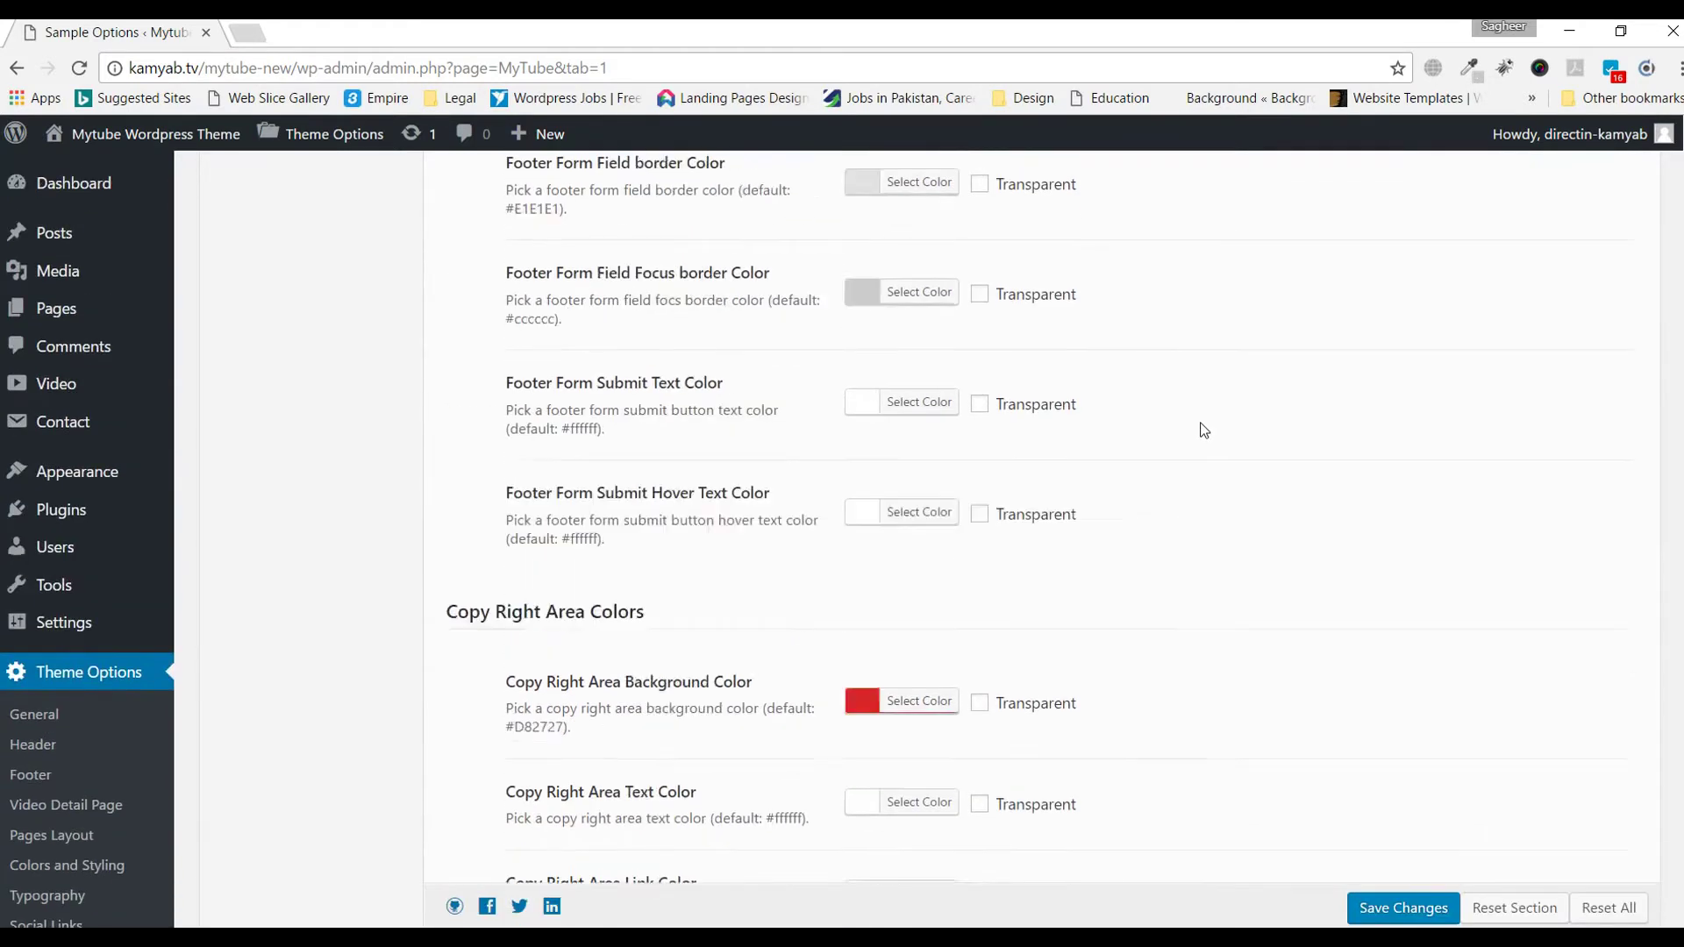
scroll(1193, 432, "up", 11)
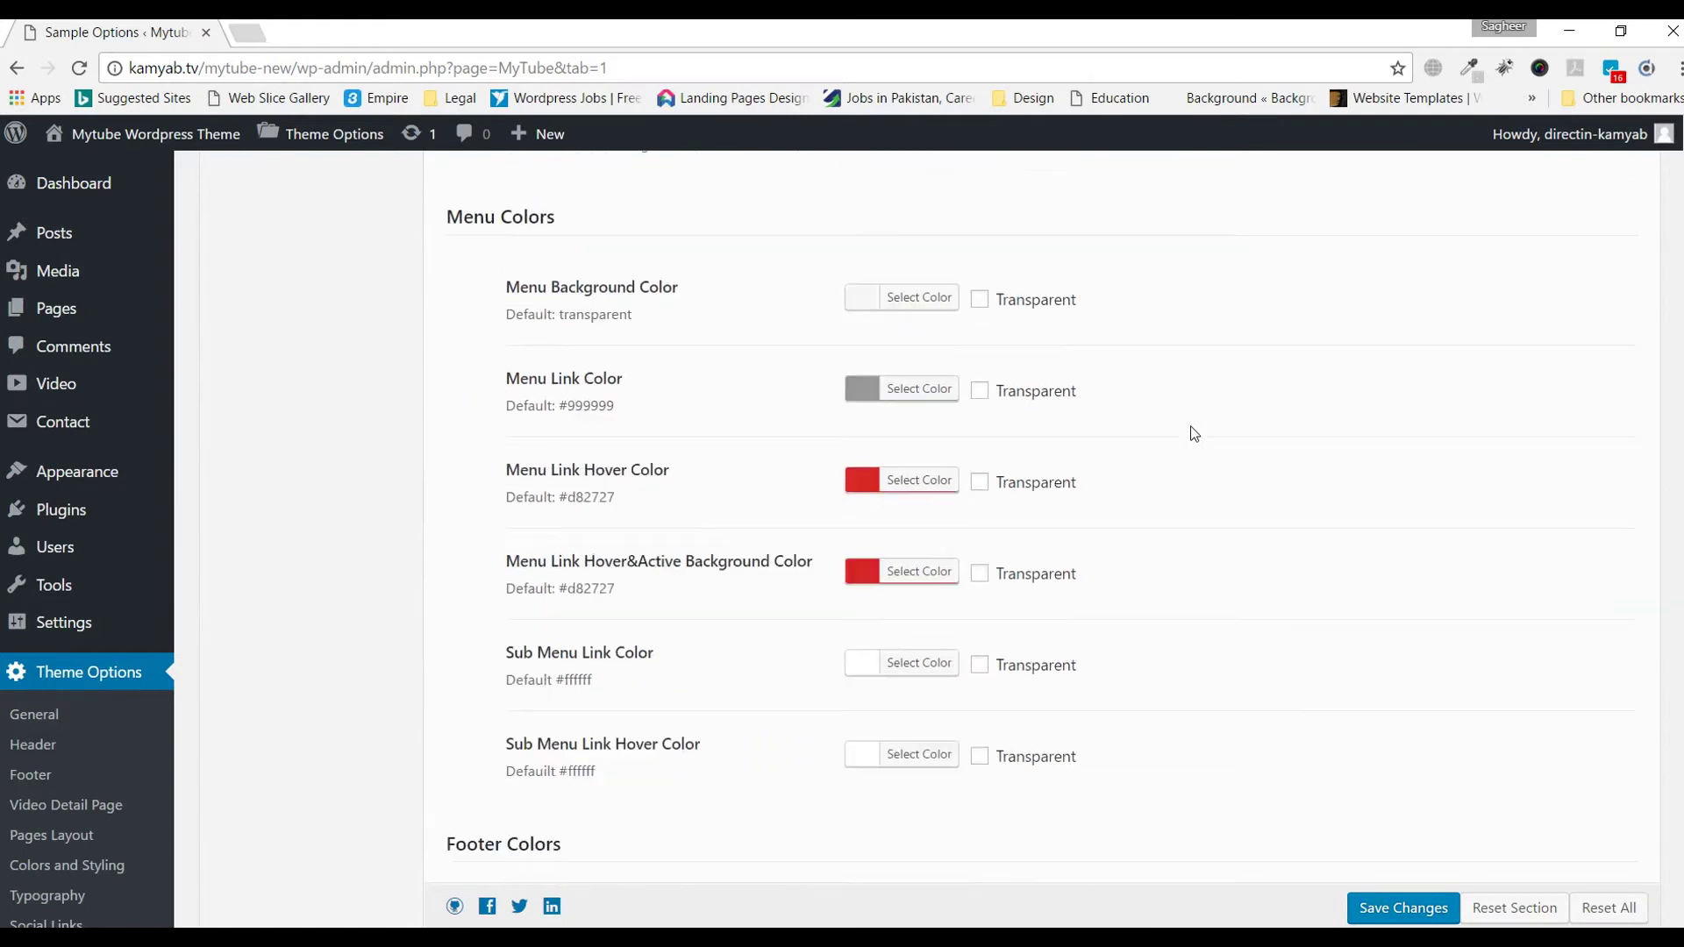
Step: Open the Typography theme options and review the font settings for body, menu, detail page sidebar, headlines and H1 to H6 headings
scroll(1191, 434, "up", 10)
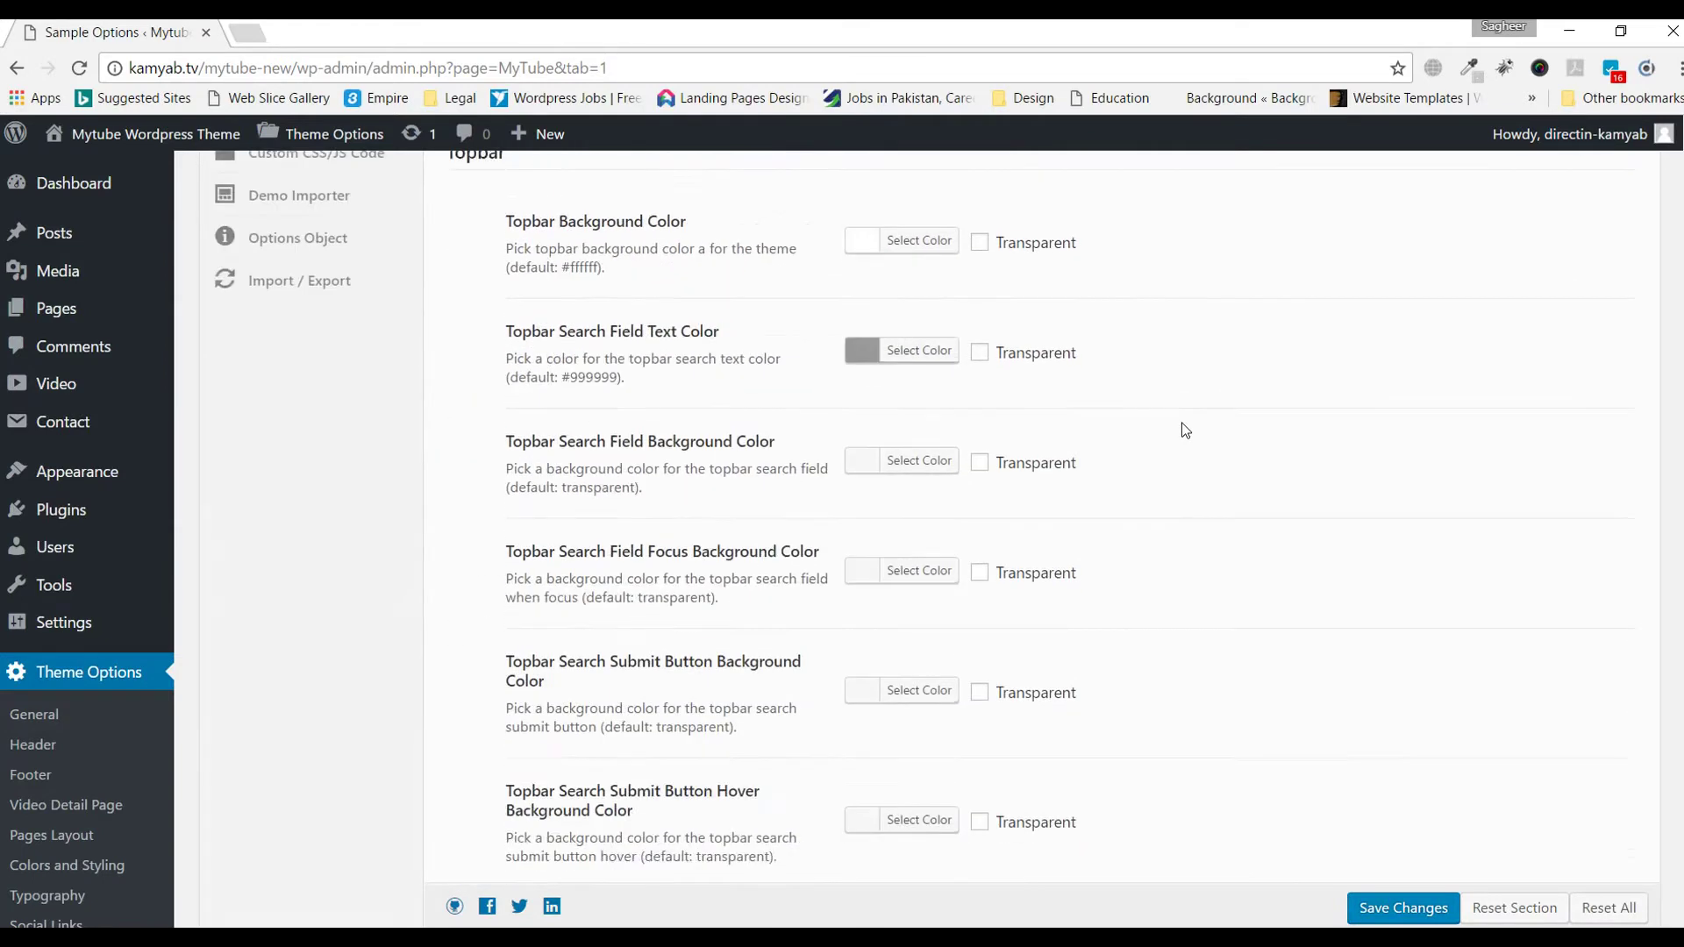
left_click(332, 349)
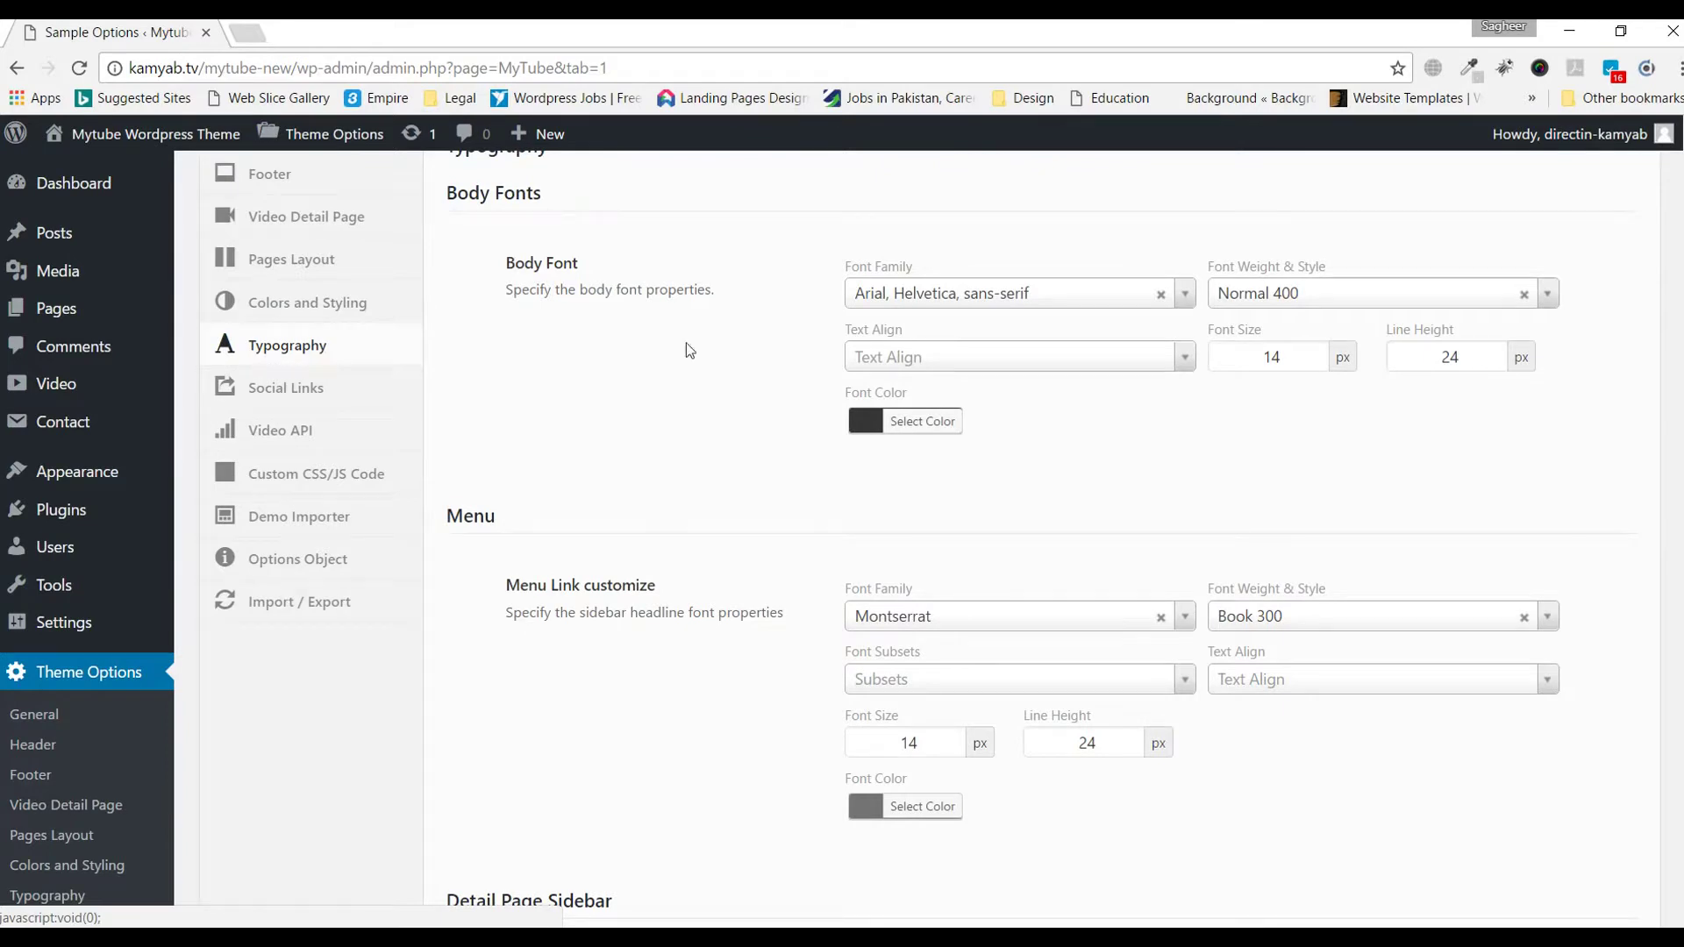
scroll(682, 340, "up", 3)
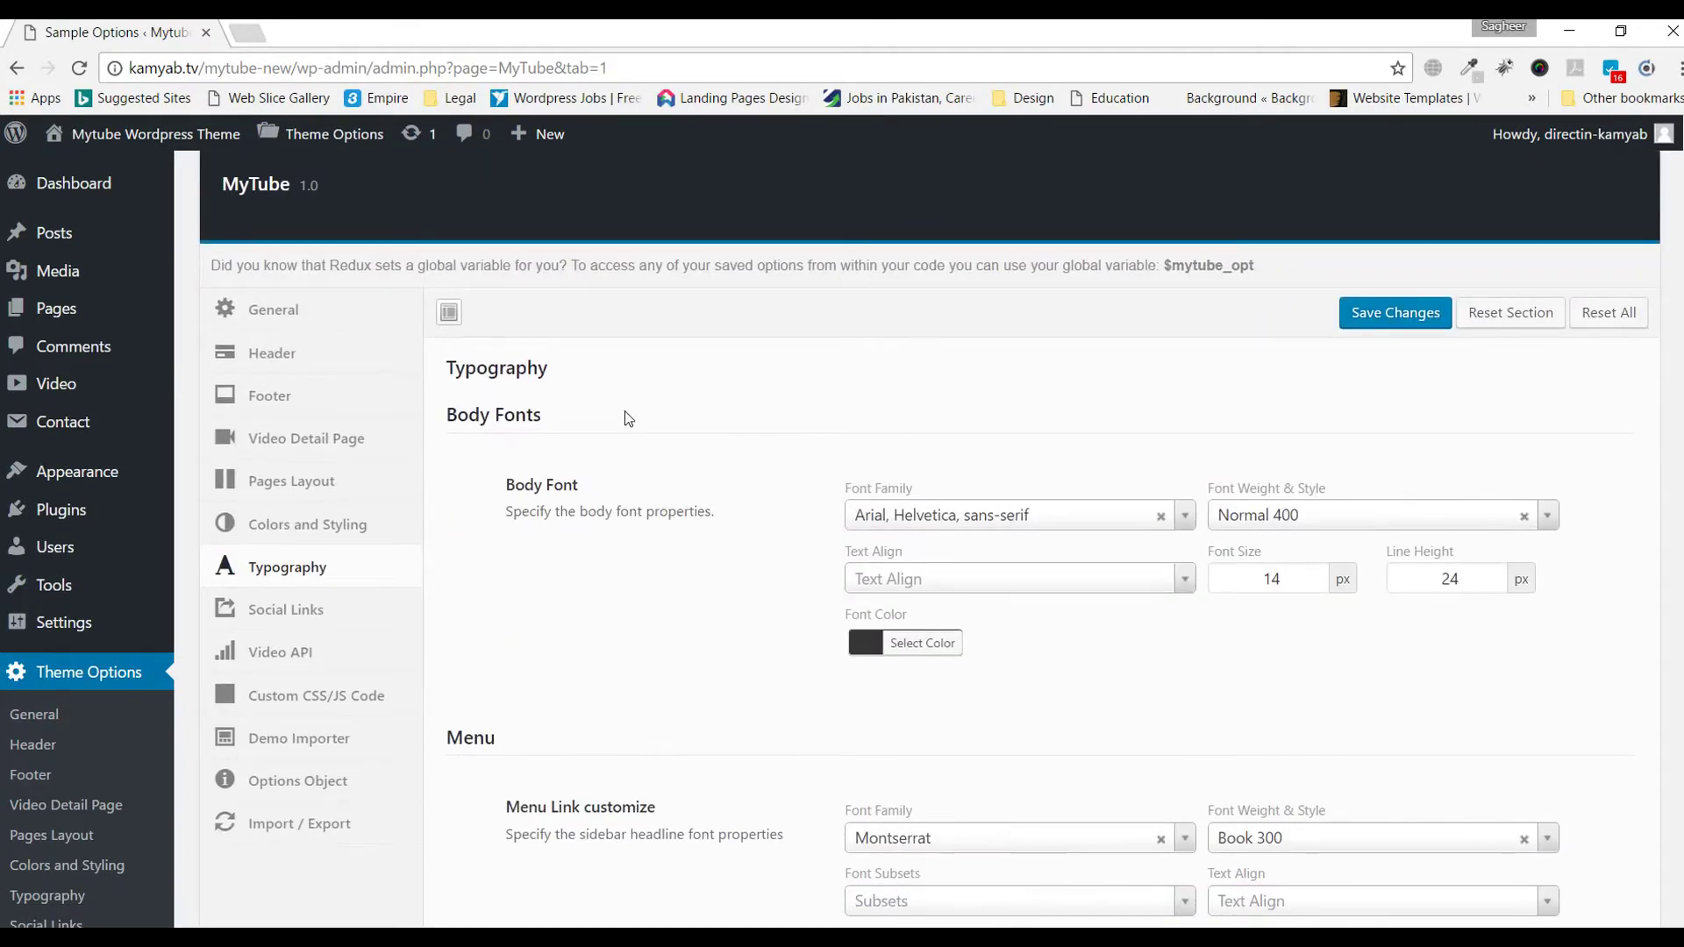
scroll(666, 391, "down", 3)
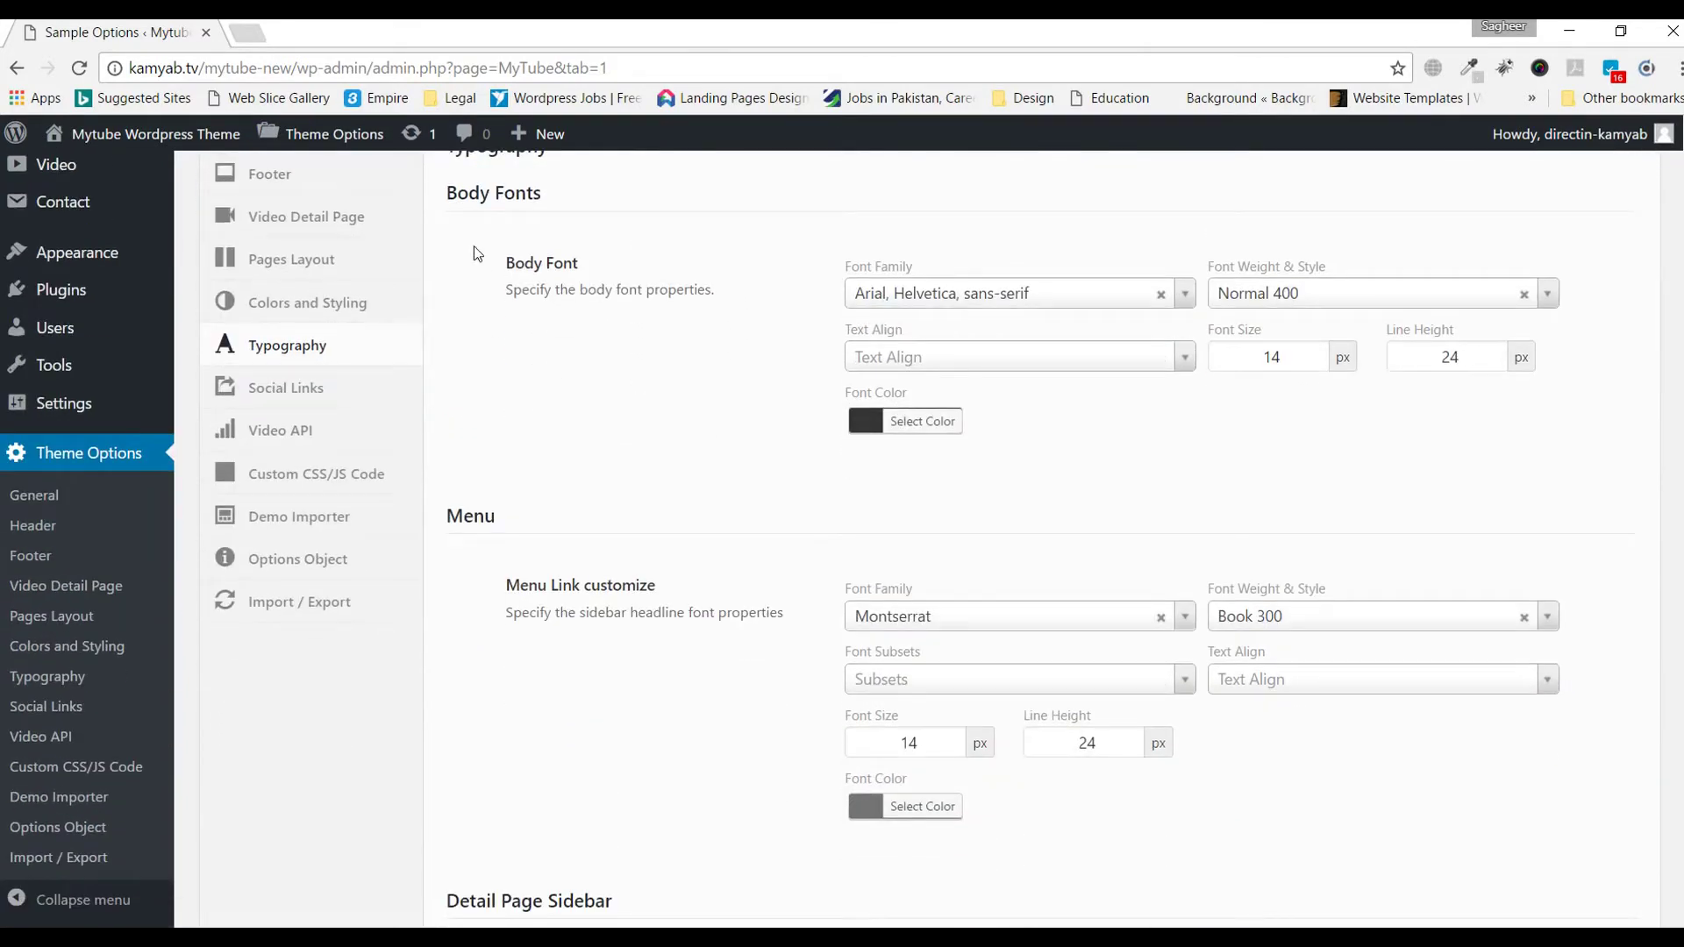
scroll(746, 351, "down", 6)
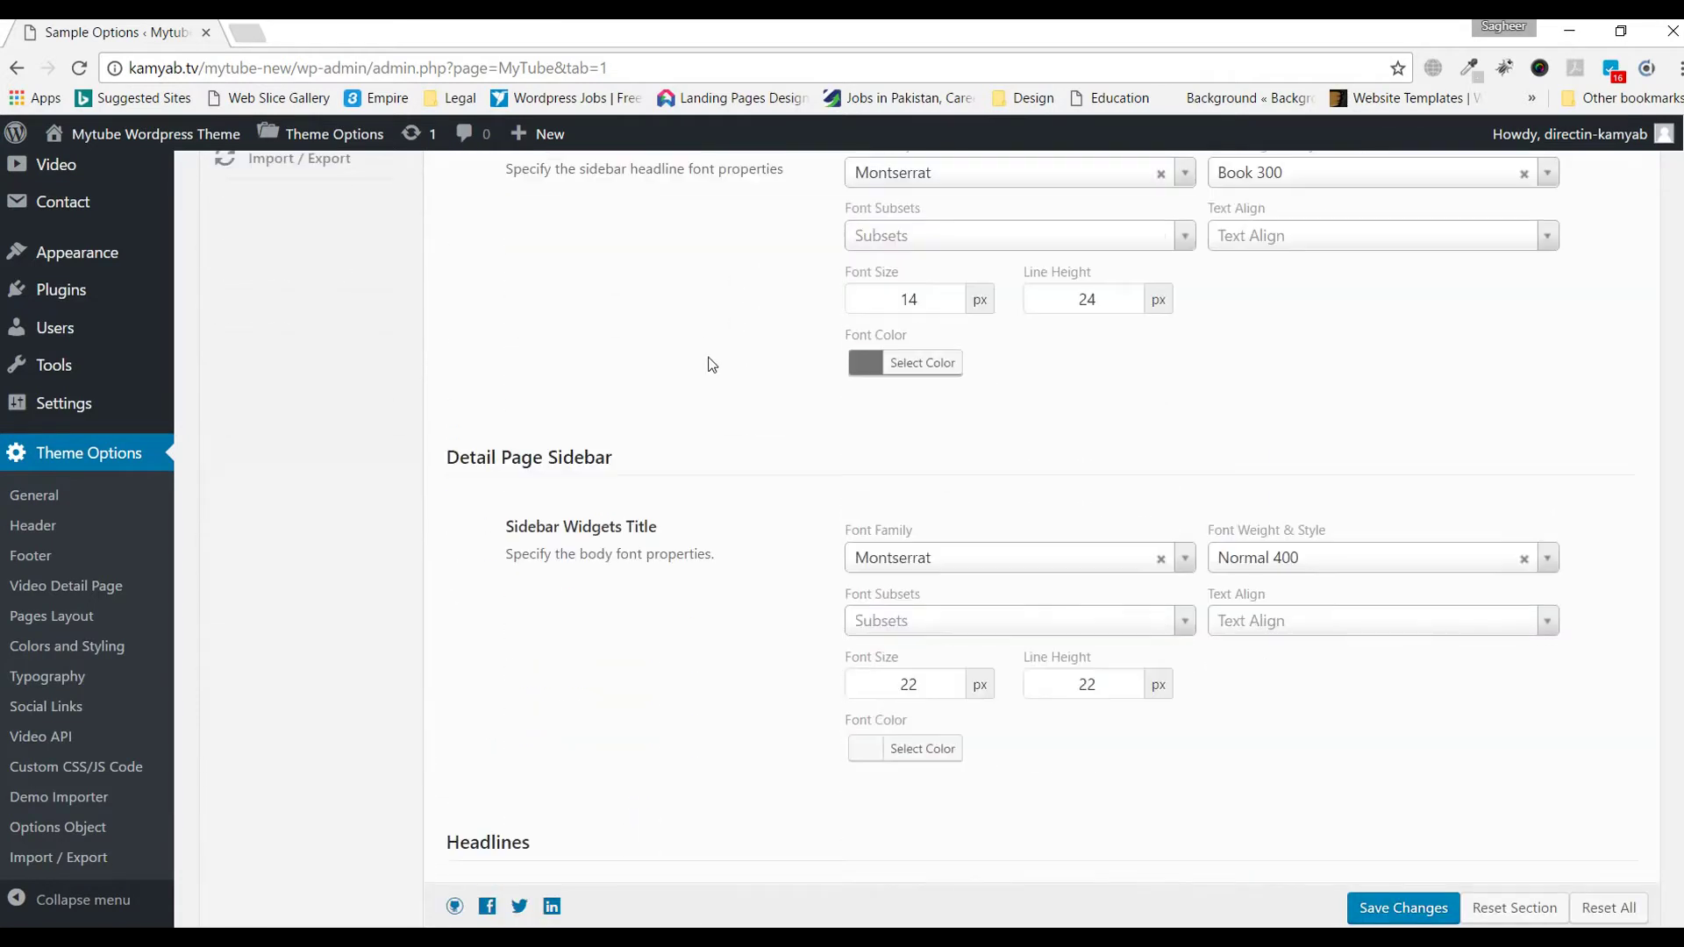
scroll(714, 367, "down", 9)
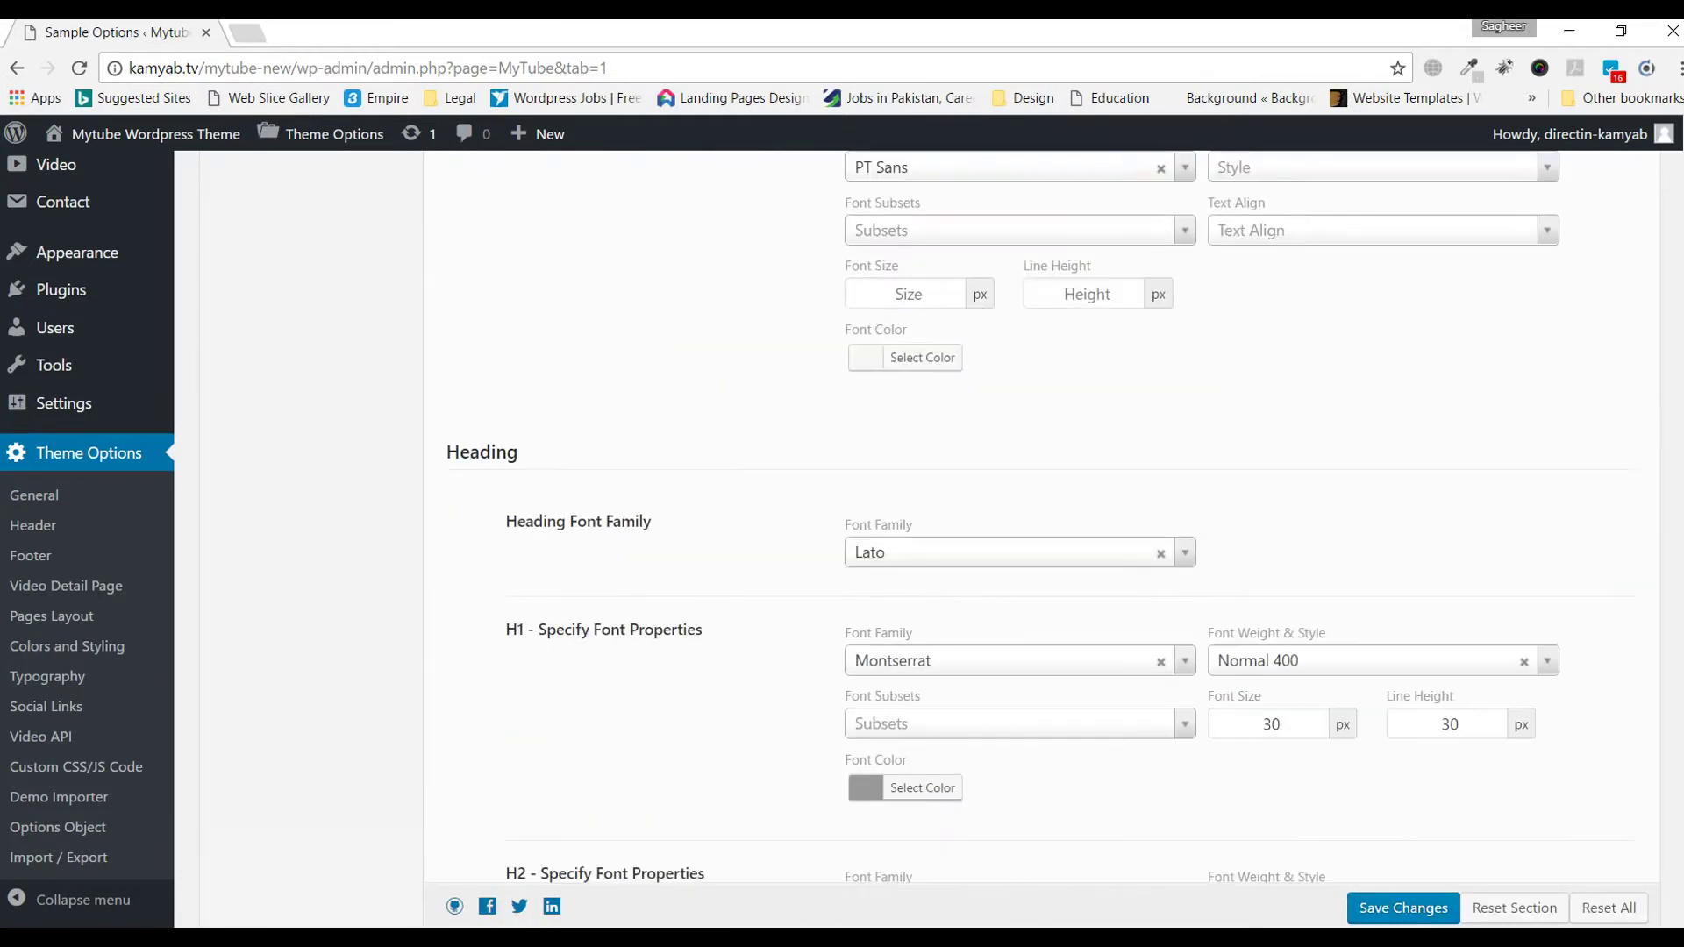
scroll(727, 379, "down", 7)
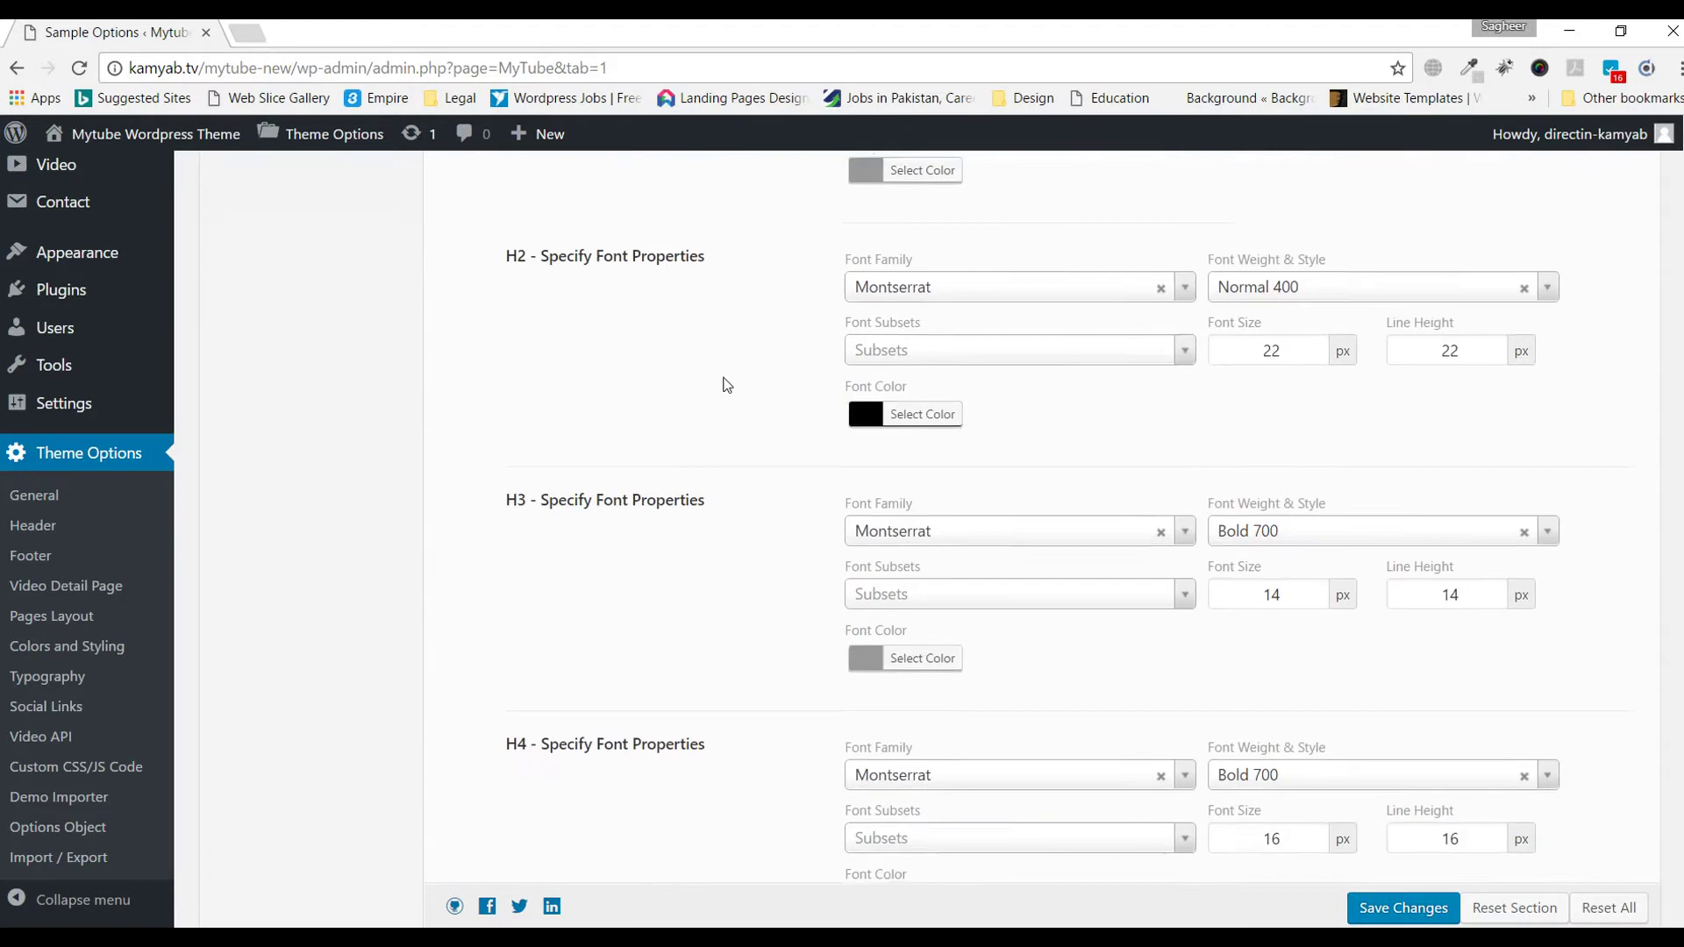
scroll(726, 384, "down", 4)
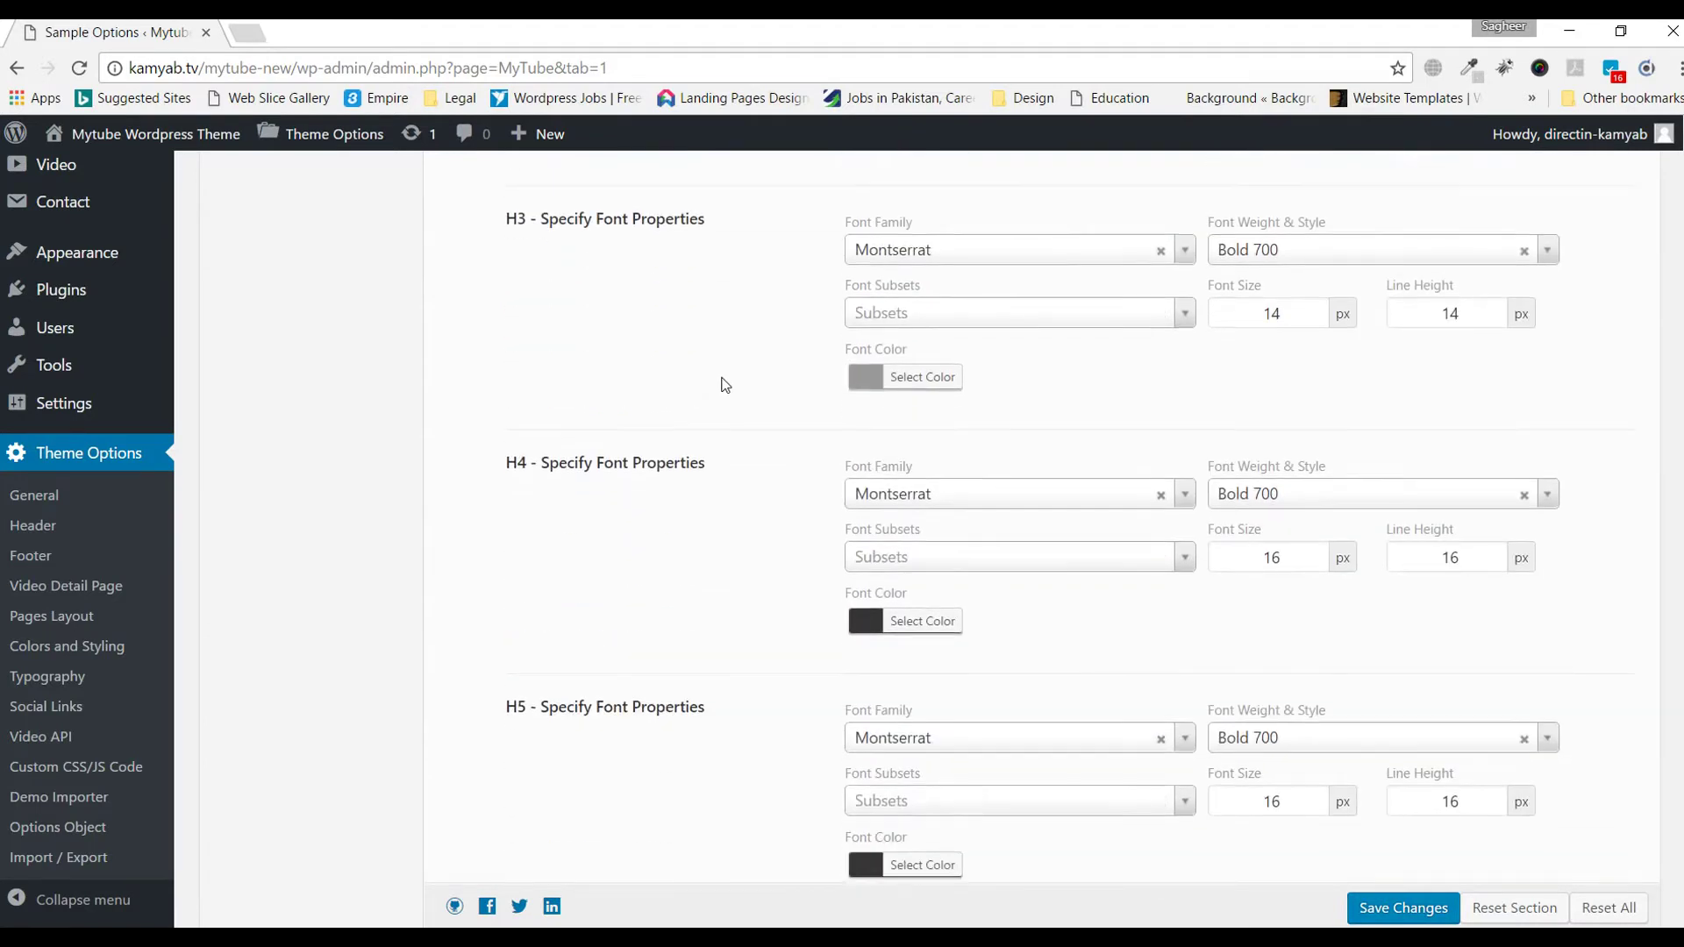
scroll(725, 384, "down", 4)
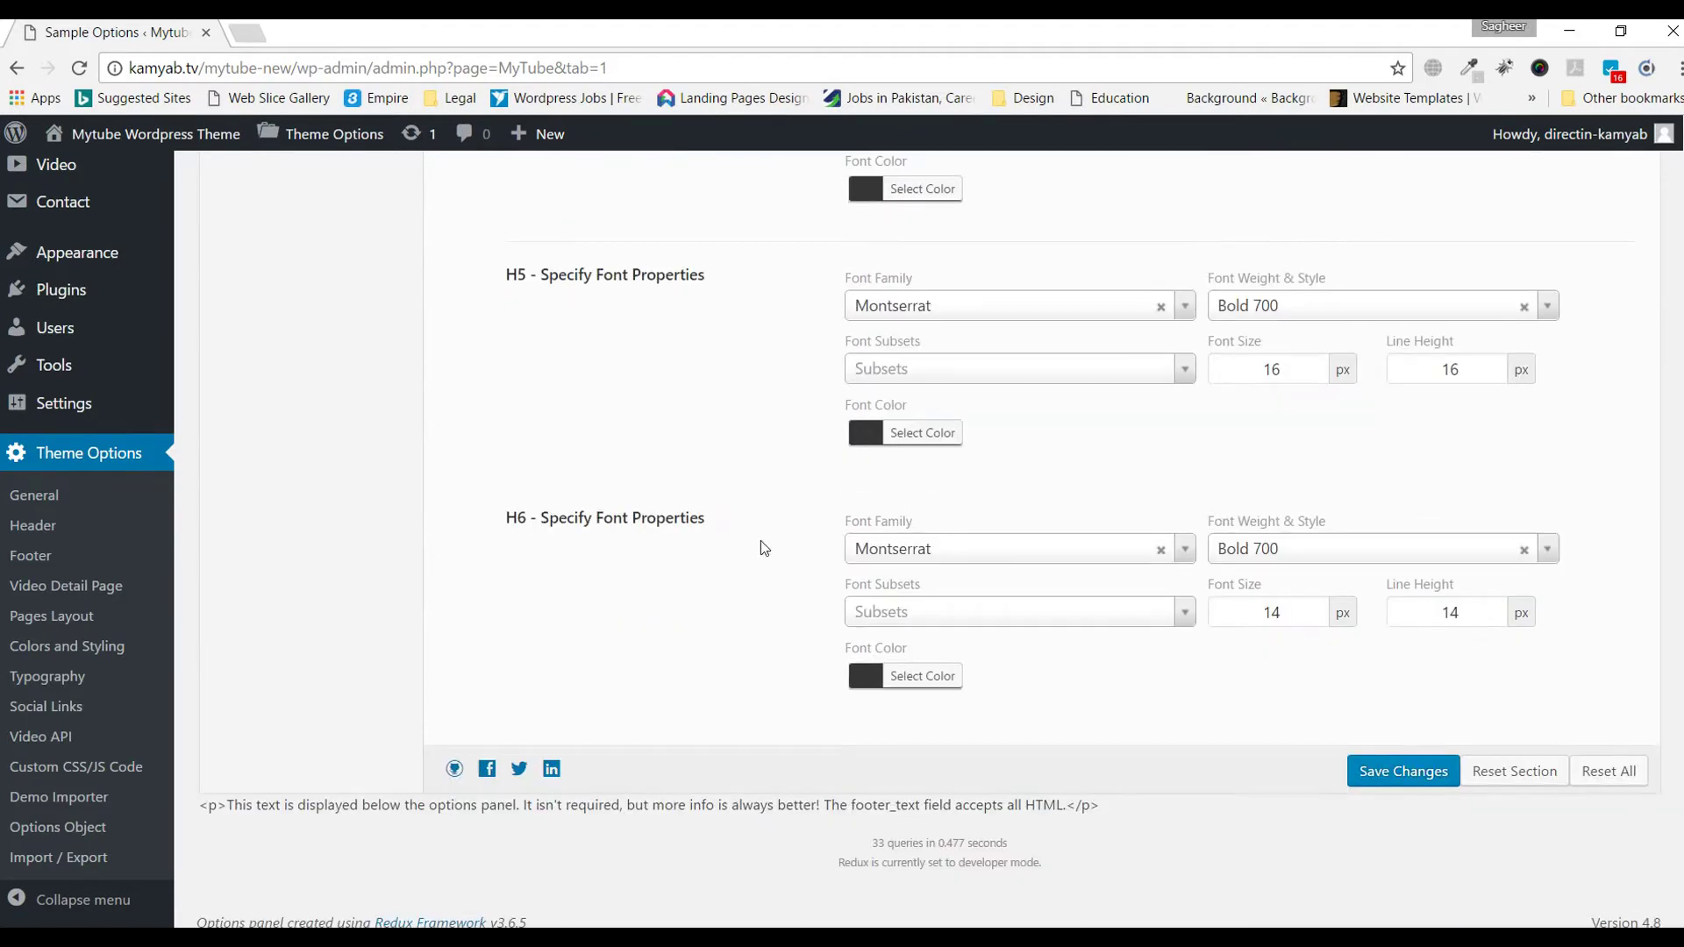
Step: Open the Social Links theme options and review the Facebook, Twitter, Vimeo, Linkedin and Youtube link fields
scroll(740, 527, "up", 20)
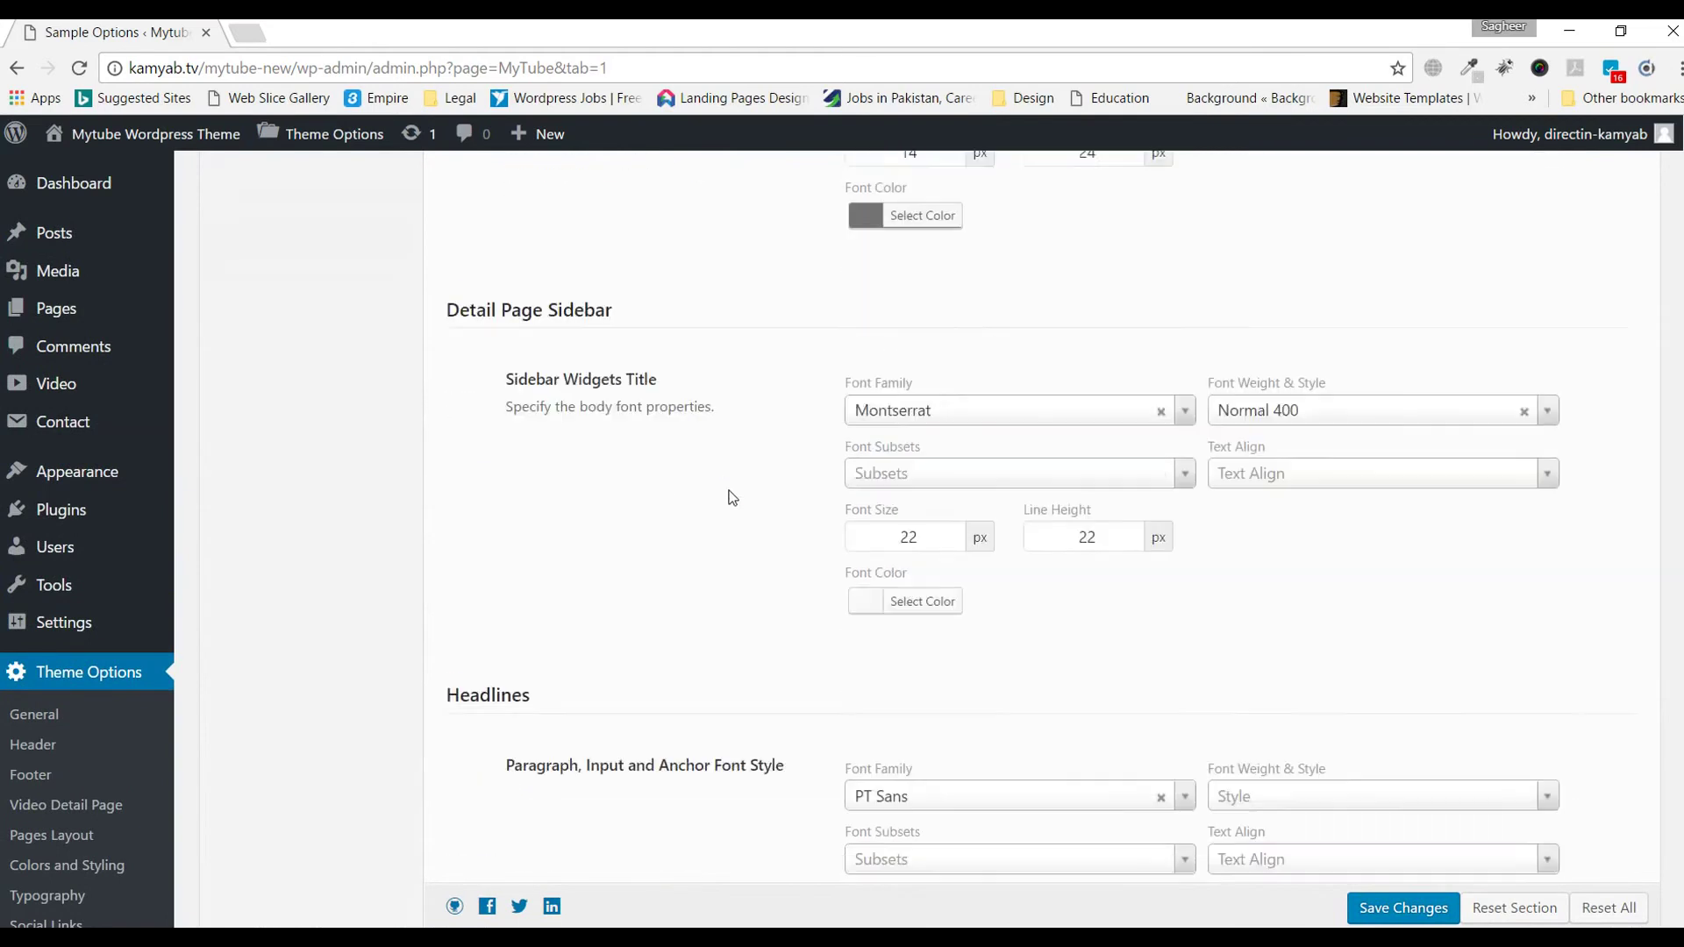
scroll(735, 493, "up", 5)
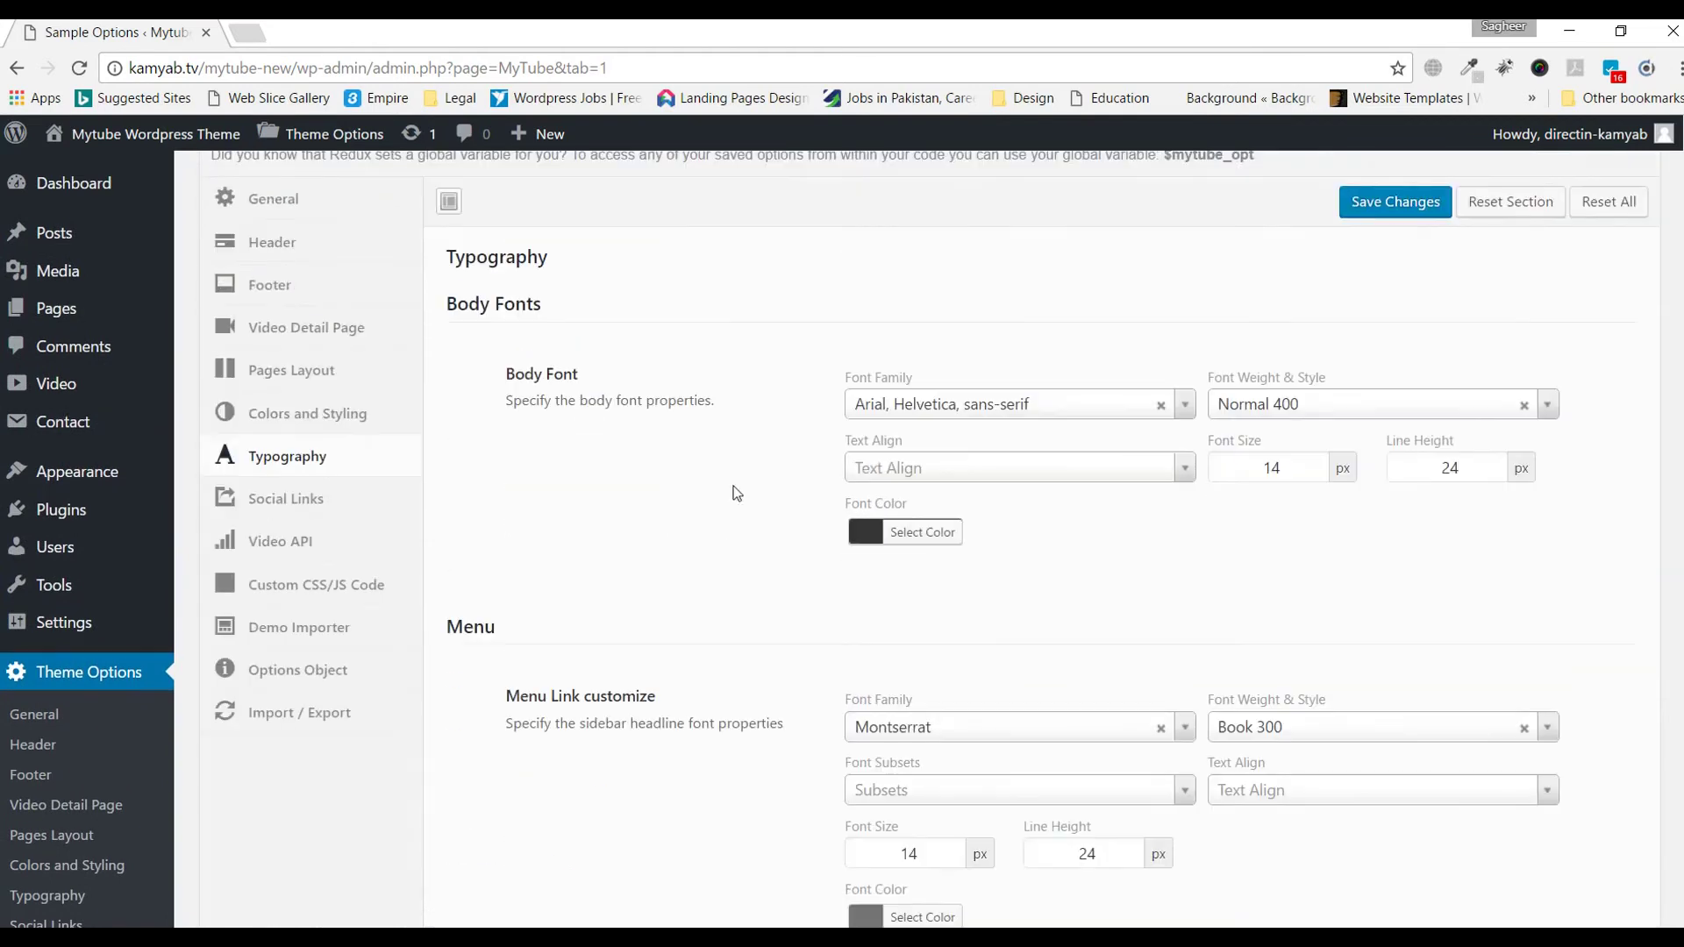
left_click(338, 516)
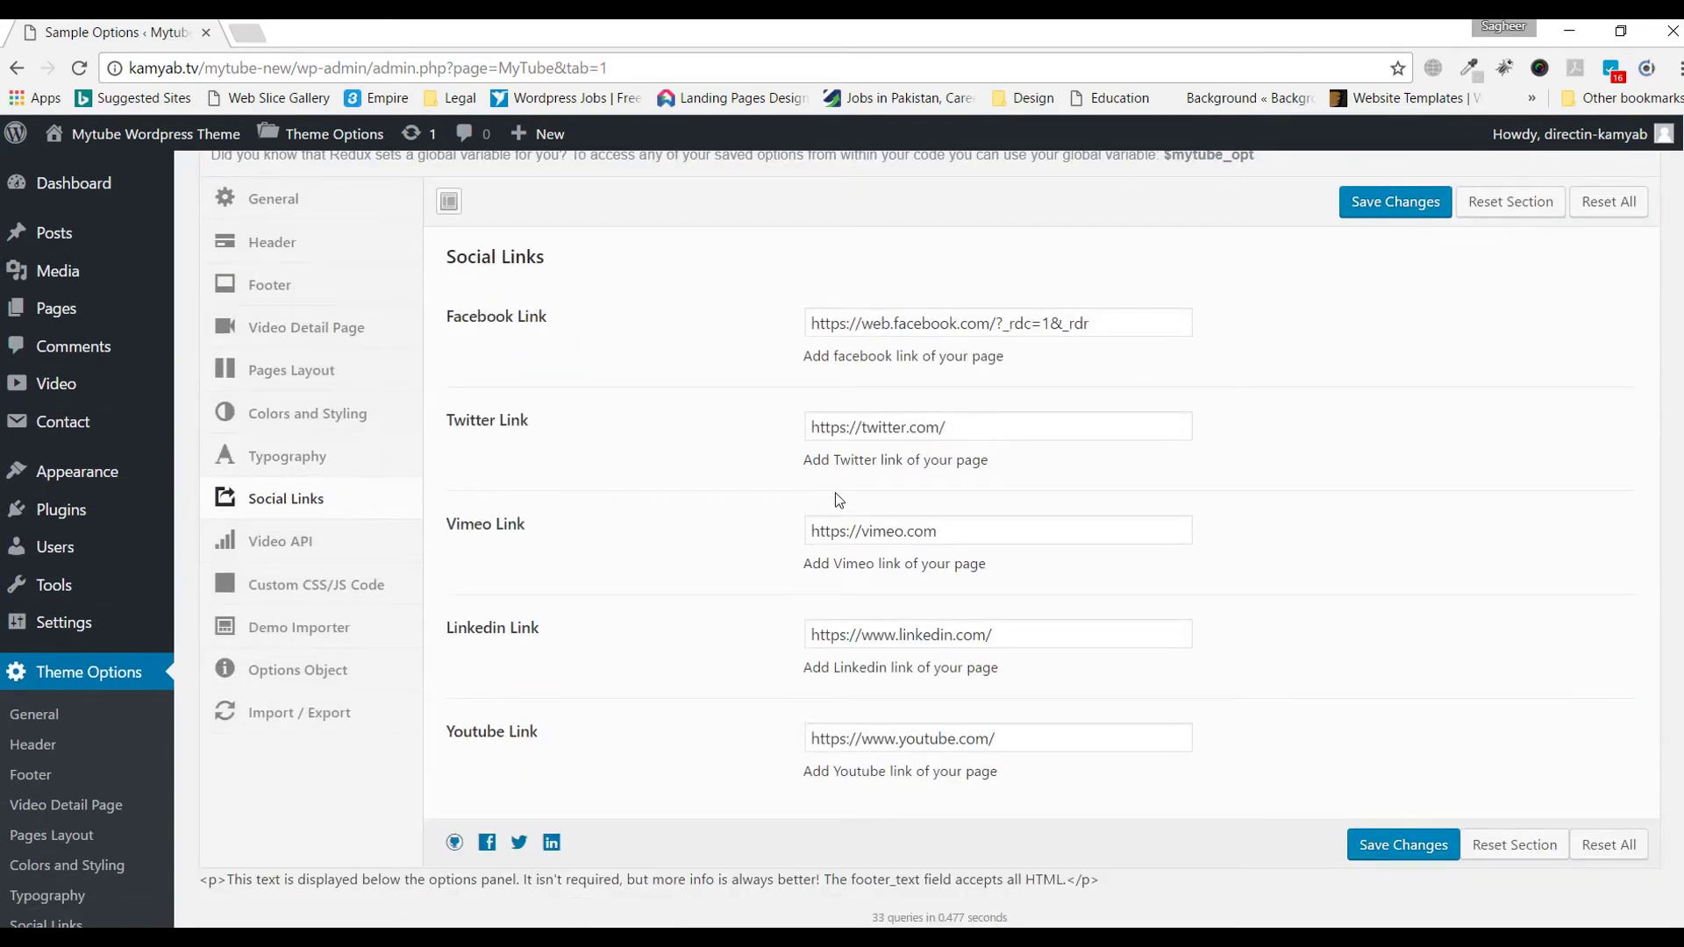
Step: Open the Video API theme options and review the Youtube, Vimeo and Dailymotion credential fields
left_click(280, 550)
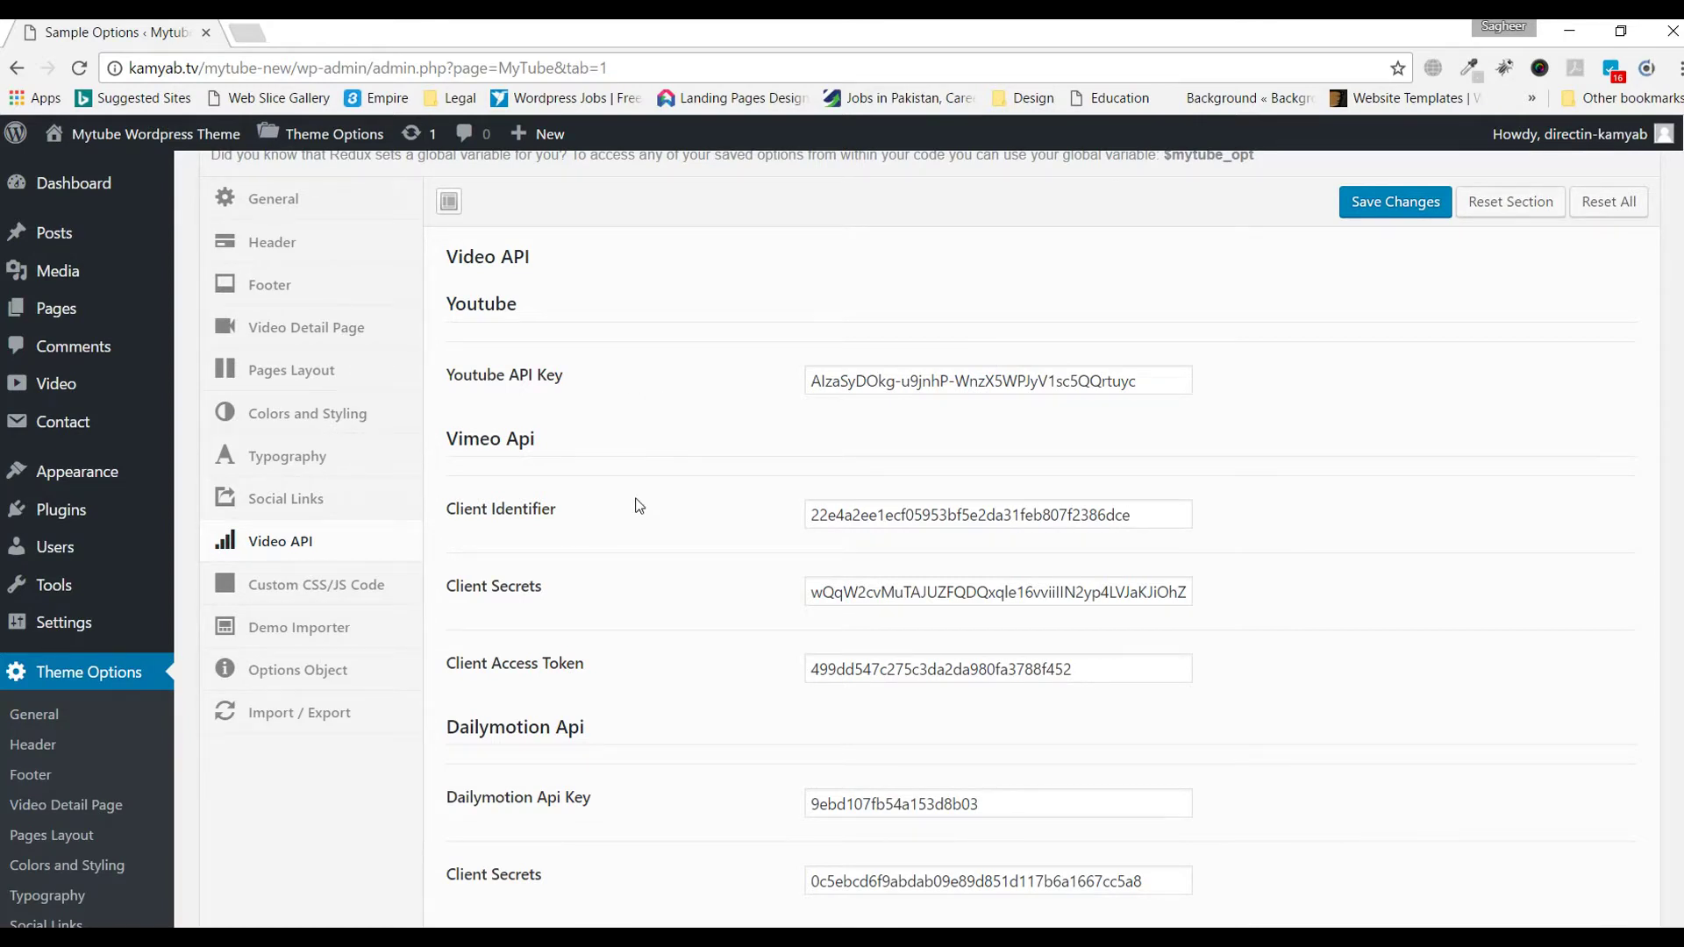
scroll(658, 469, "down", 2)
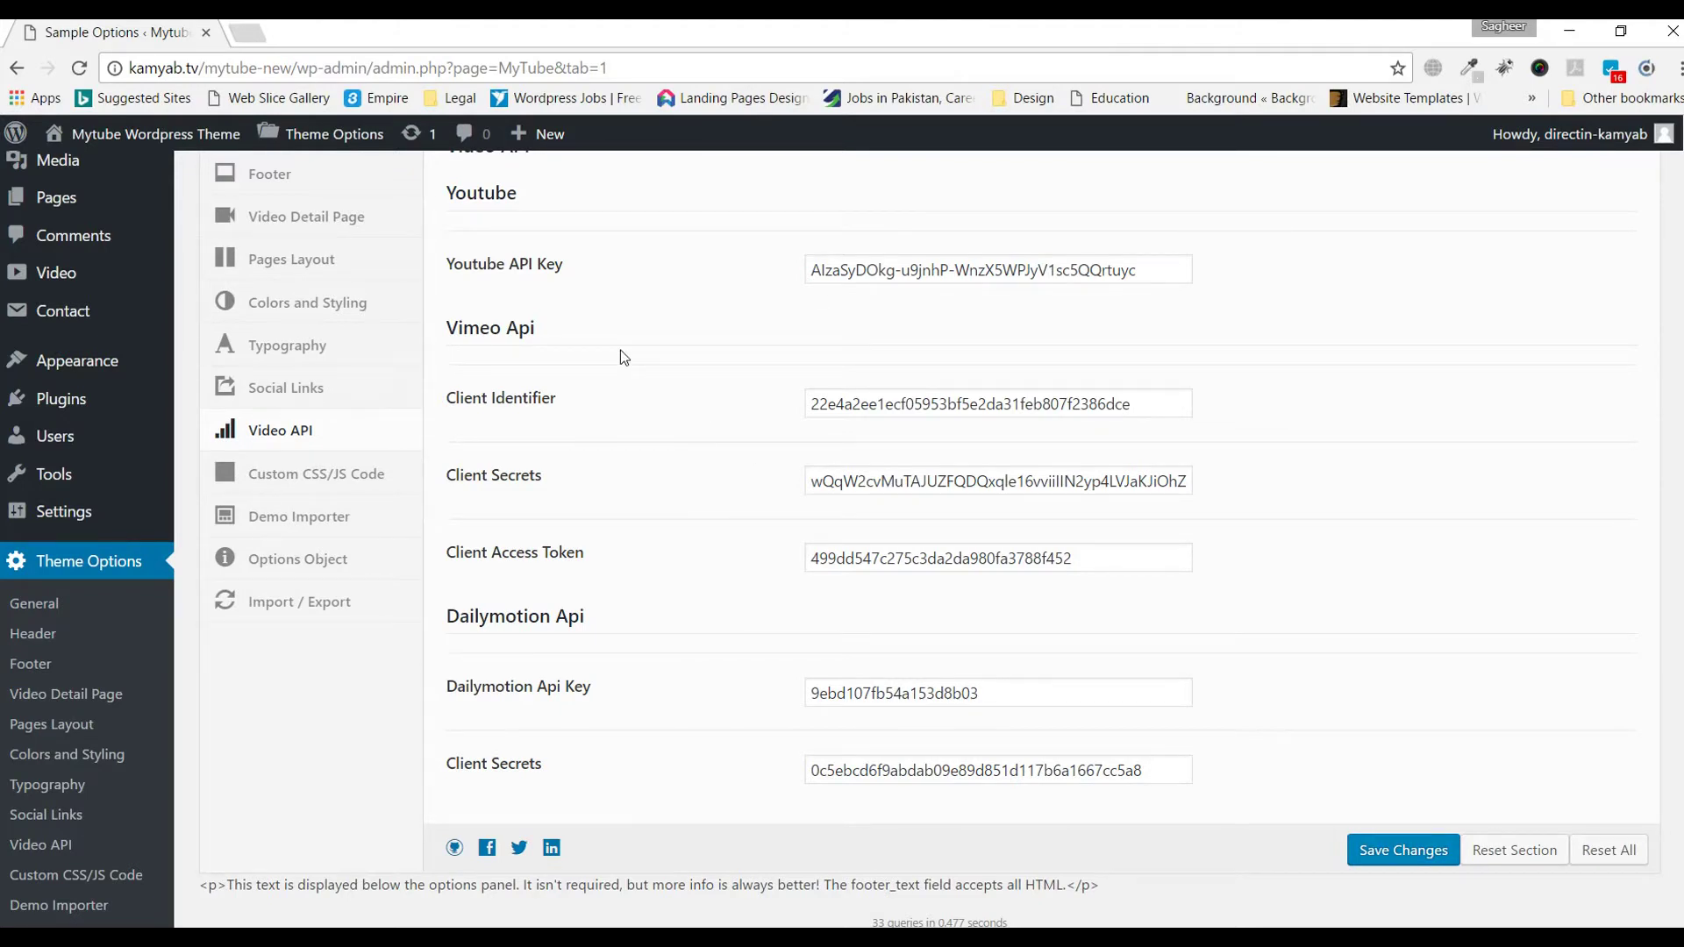
scroll(623, 351, "up", 1)
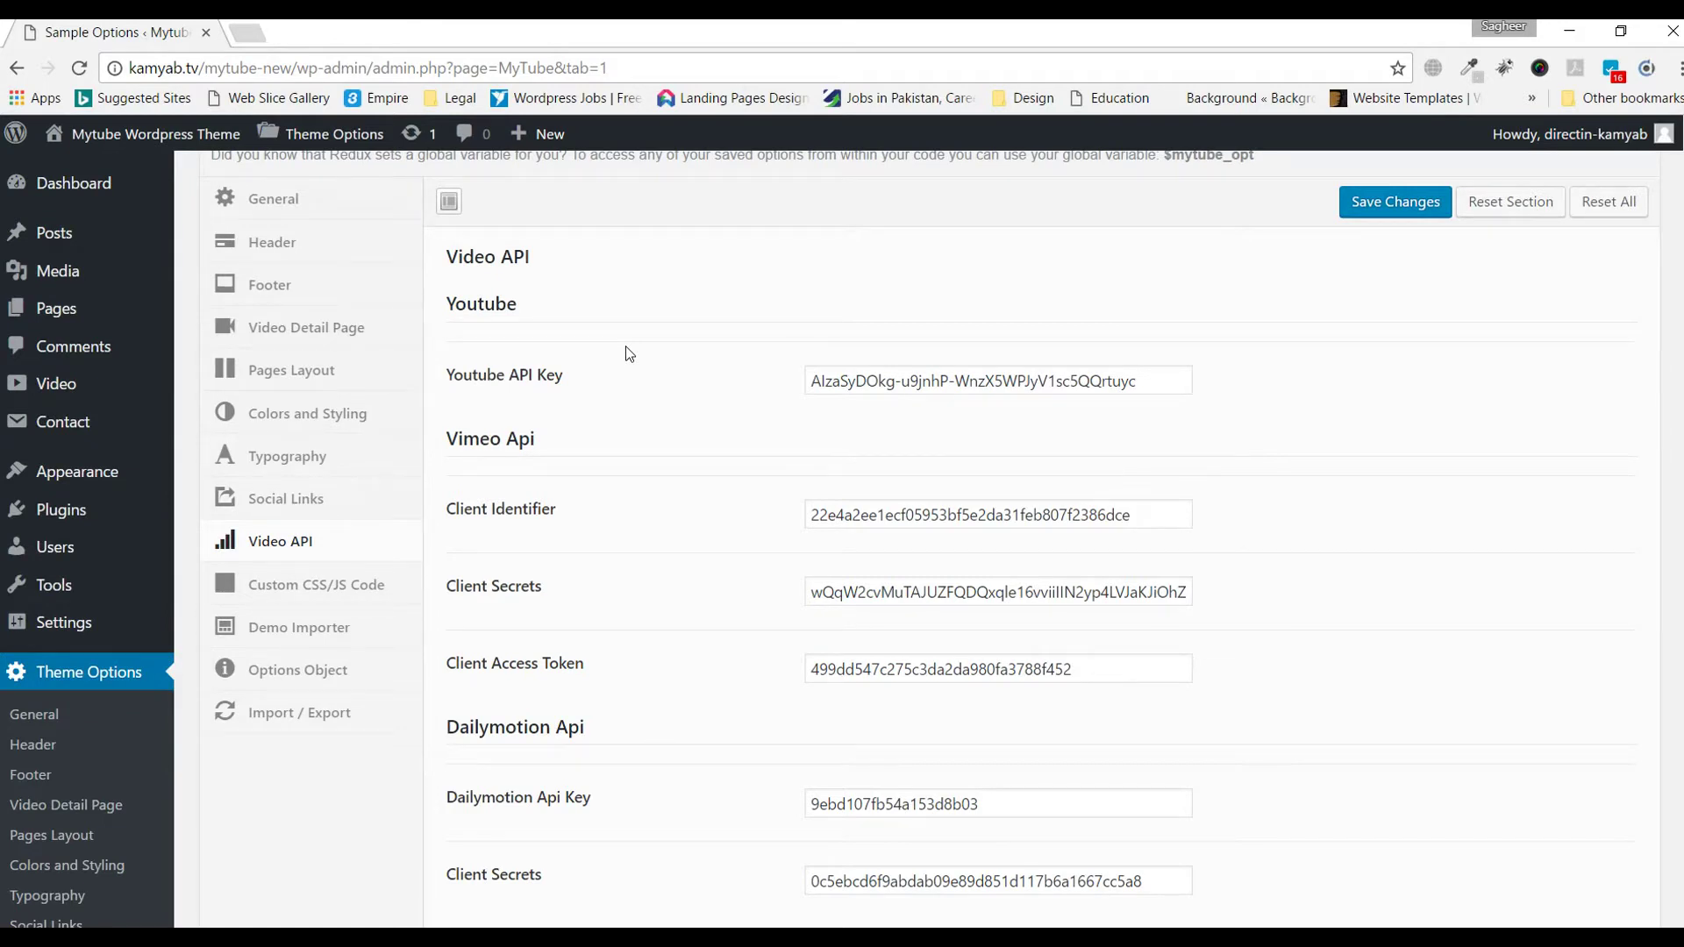
Step: Look at the Custom CSS/JS Code editors and the mytube-demo entry in the Demo Importer
left_click(323, 584)
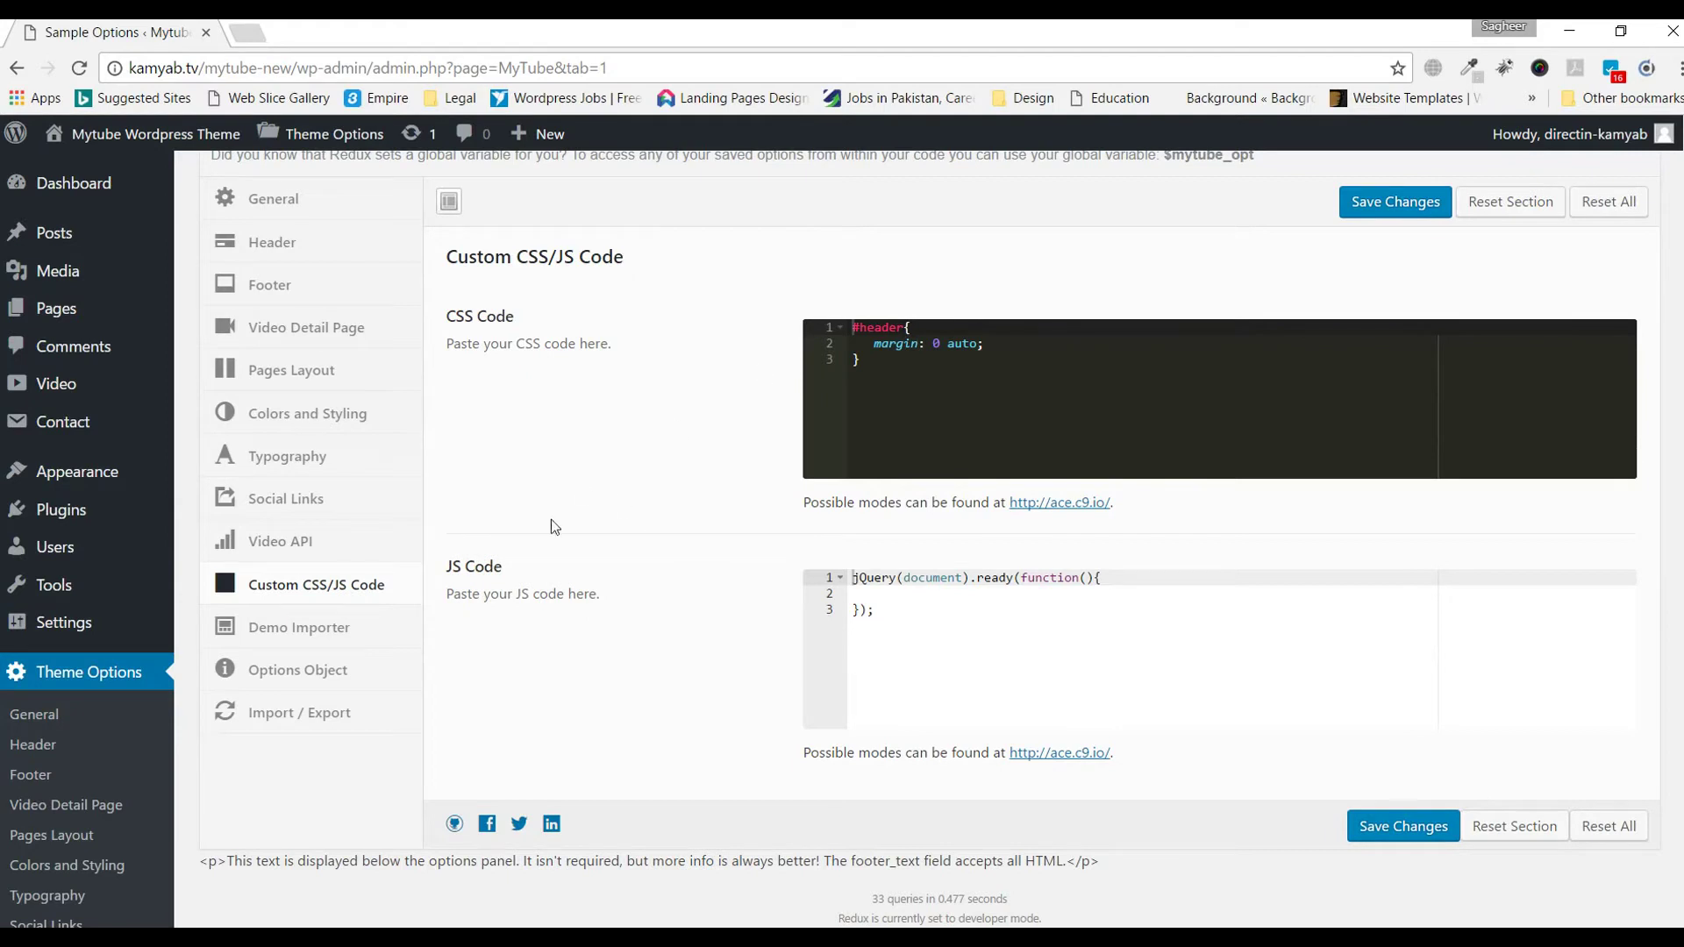
left_click(342, 629)
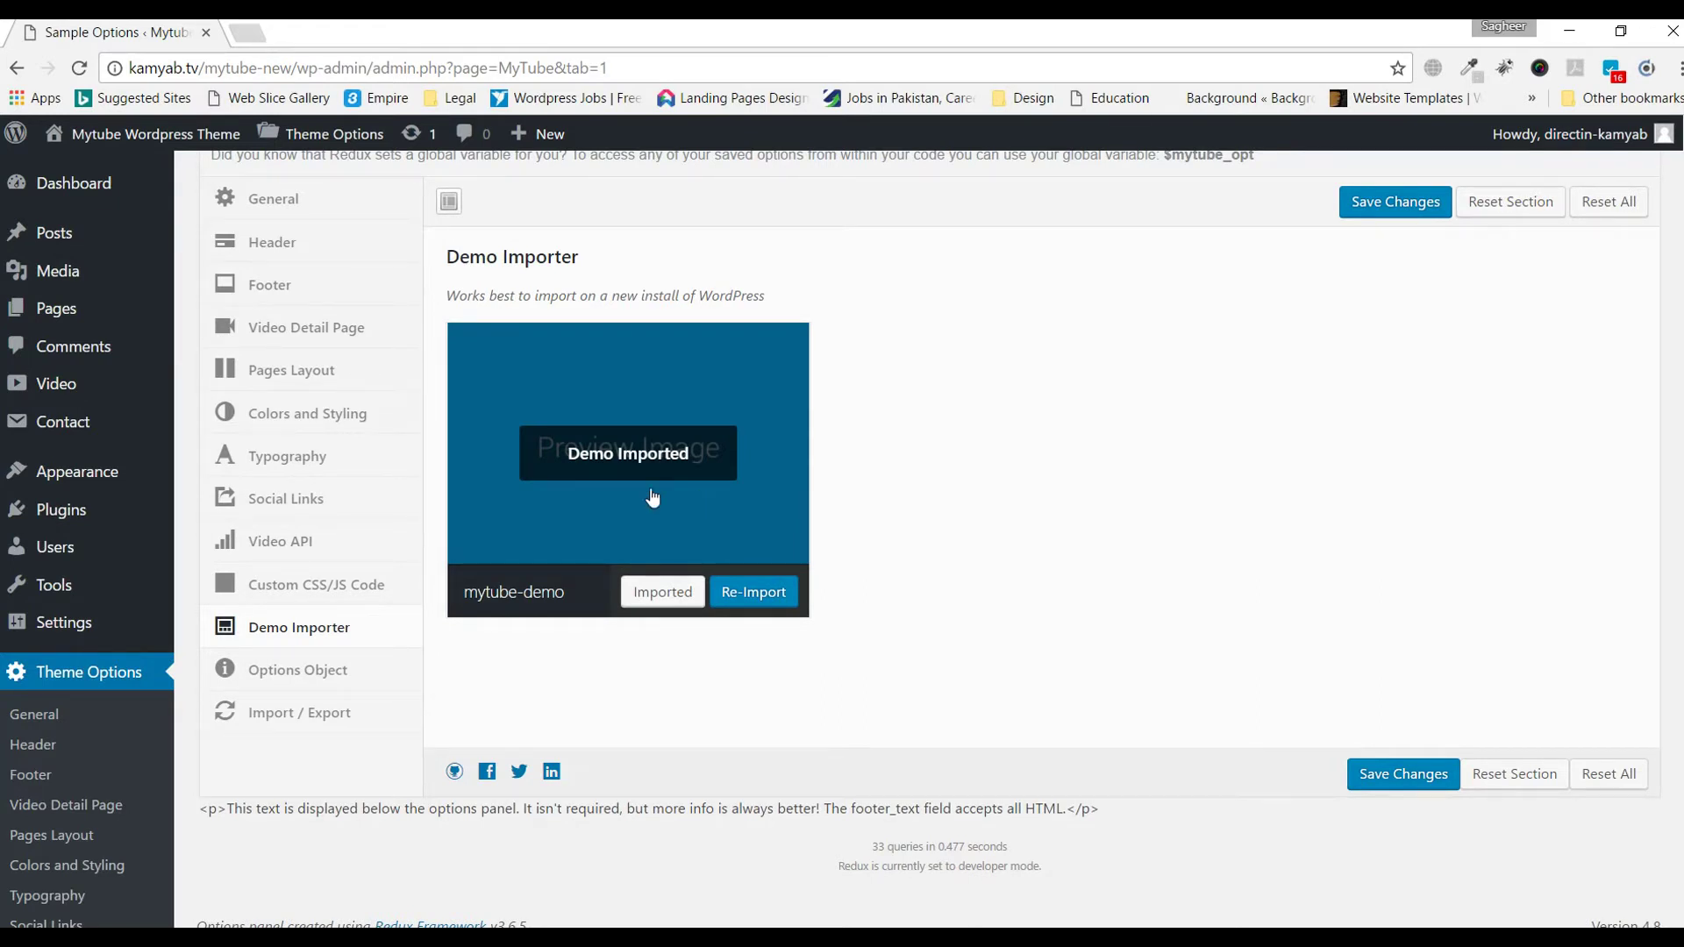
Step: View the Options Object section and review the settings import and export choices under Import / Export
left_click(338, 670)
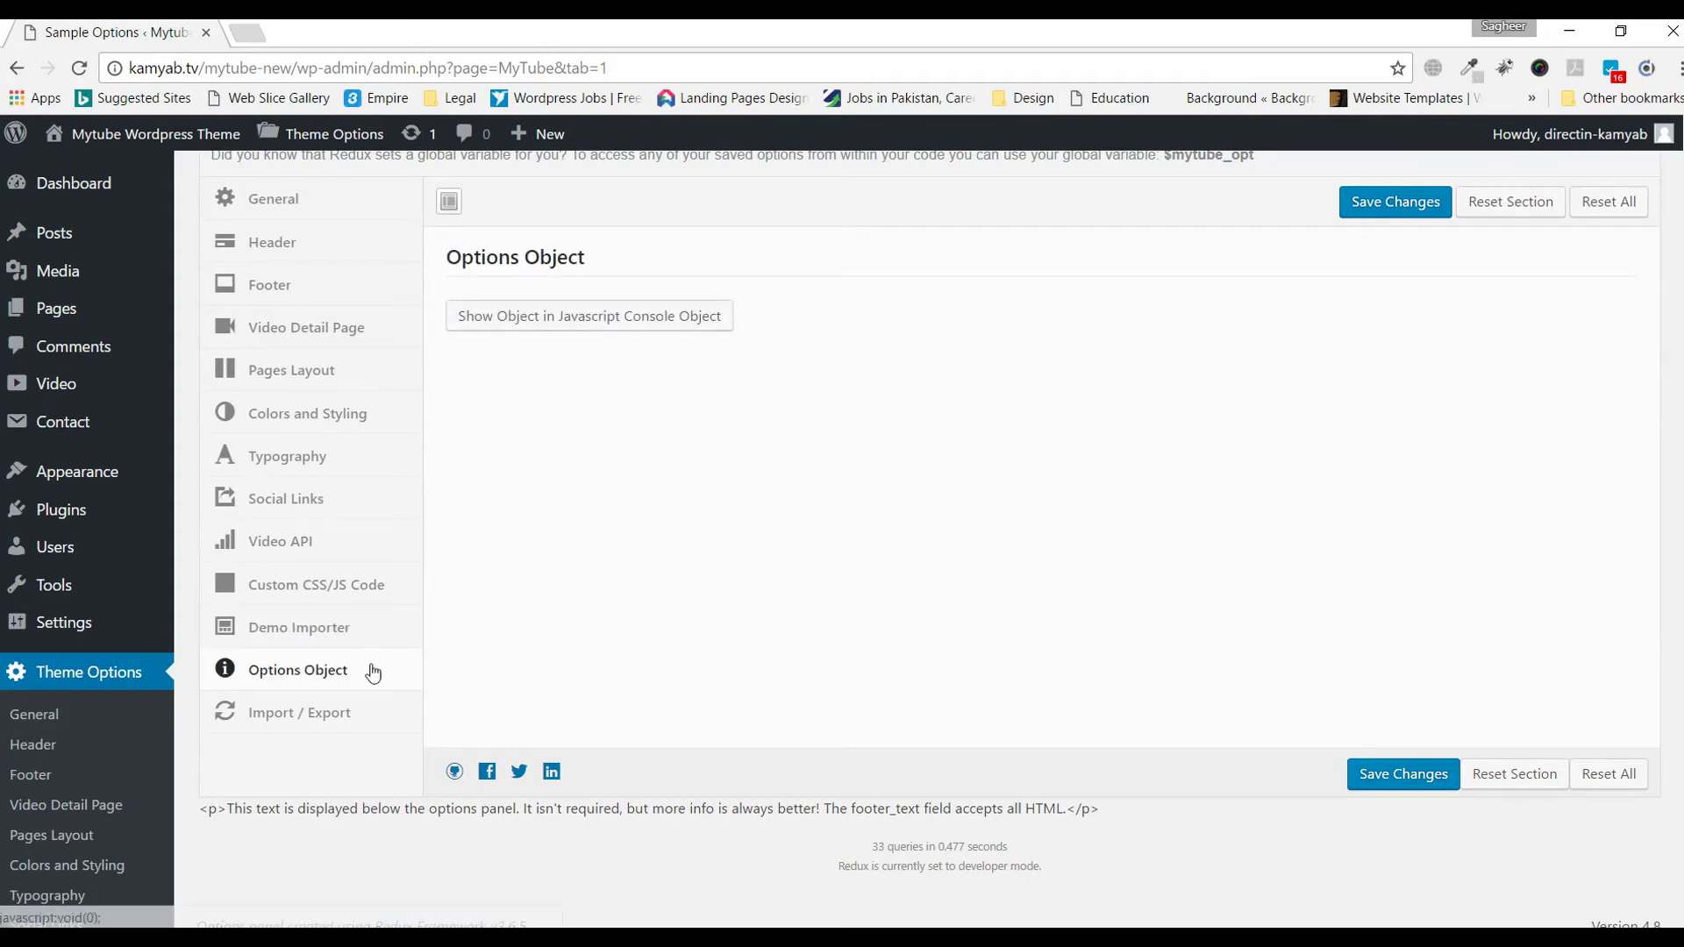
left_click(354, 716)
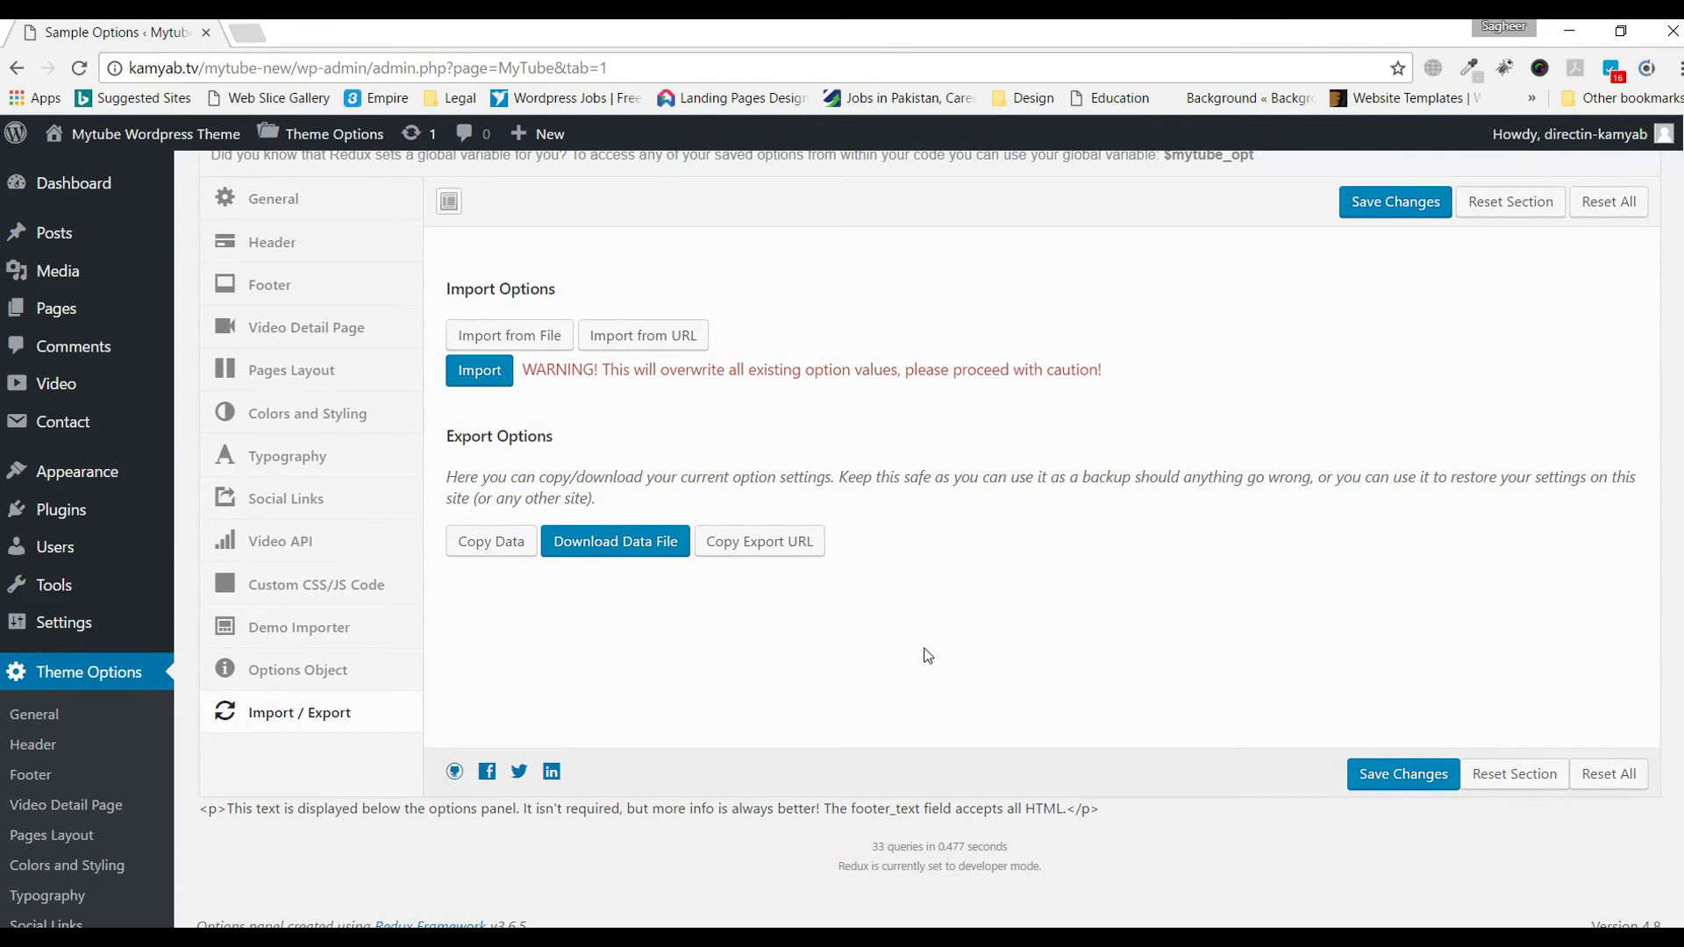
scroll(890, 647, "up", 2)
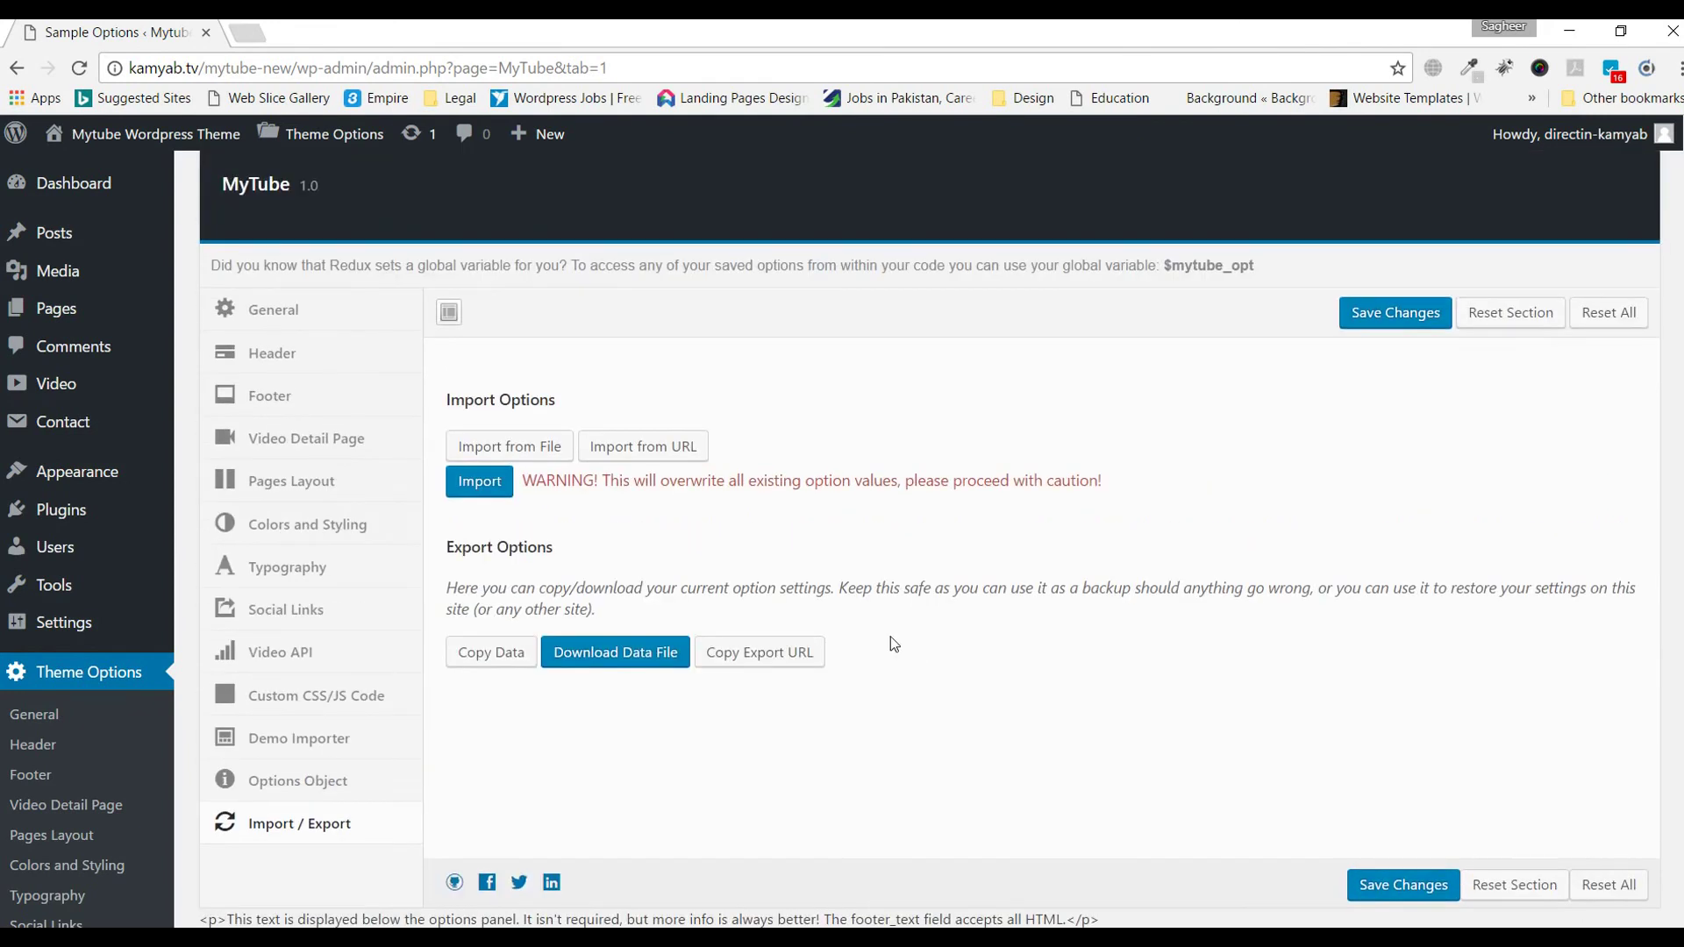